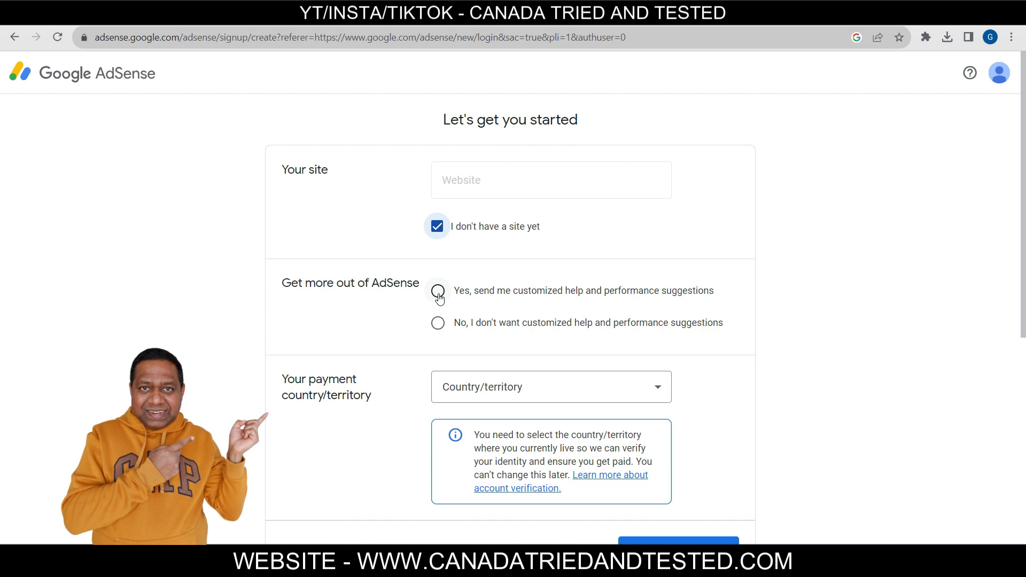
Opt into customized help, pick Canada as payment country, and create the AdSense account
{"action": "left_click", "coordinate": [438, 292]}
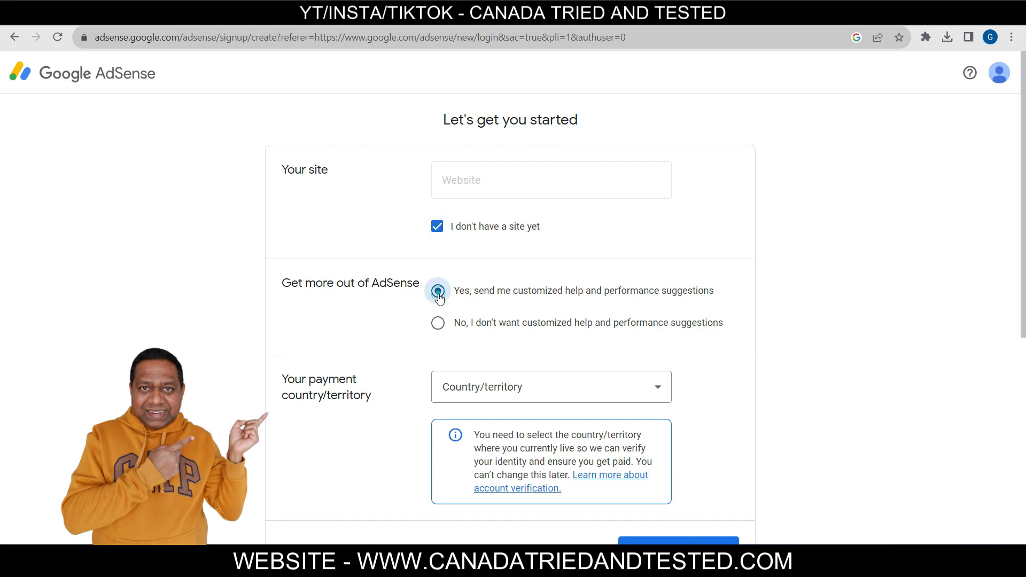
{"action": "left_click", "coordinate": [554, 398]}
{"action": "scroll", "coordinate": [555, 398], "scroll_direction": "down", "scroll_amount": 10}
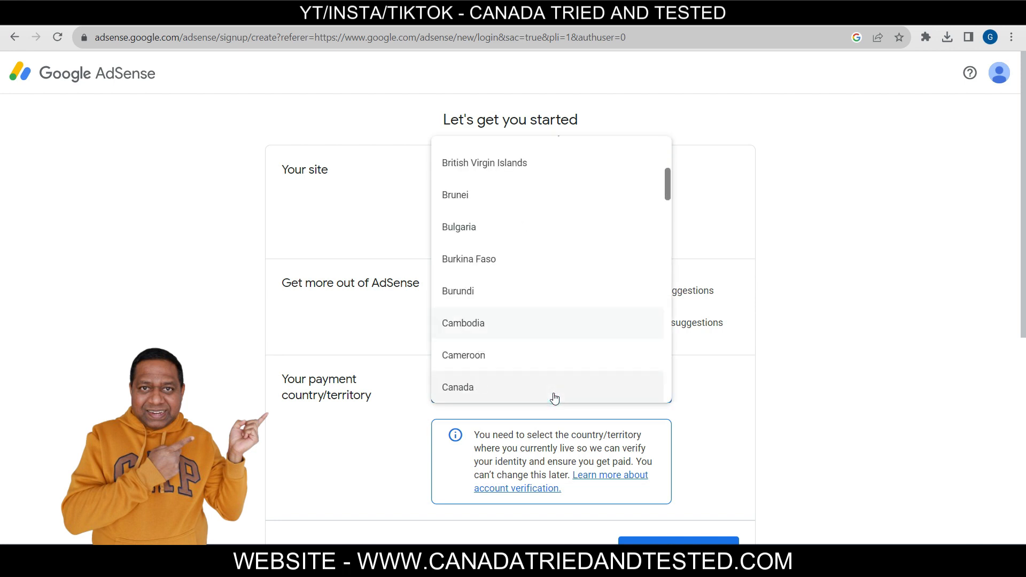
{"action": "left_click", "coordinate": [554, 399]}
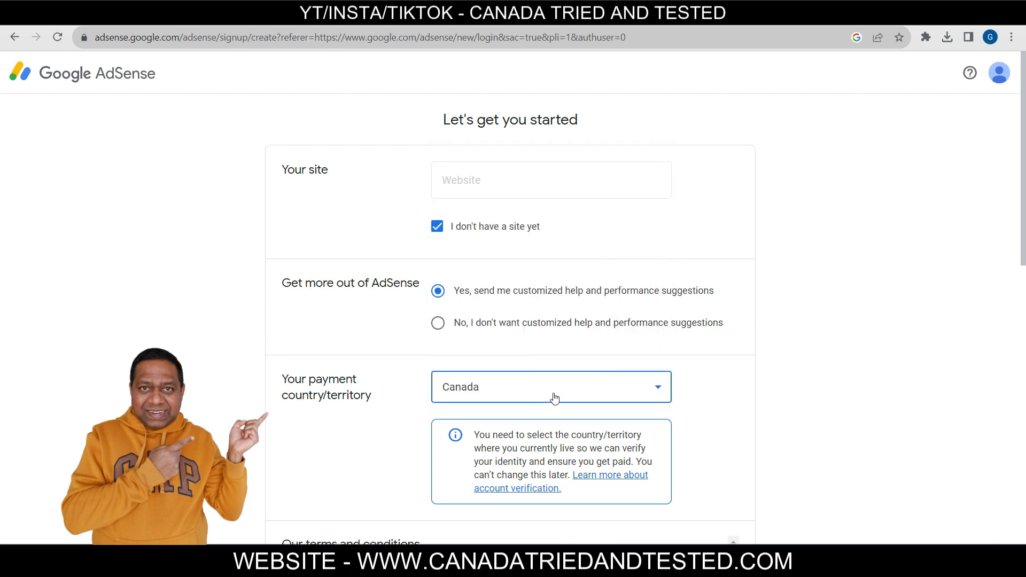
{"action": "scroll", "coordinate": [980, 315], "scroll_direction": "down", "scroll_amount": 10}
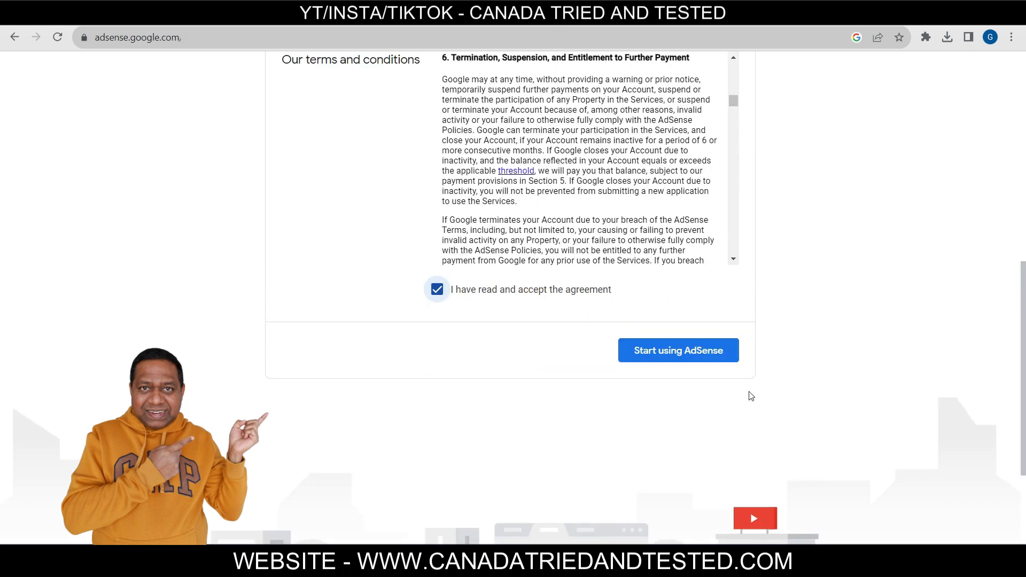
{"action": "left_click", "coordinate": [678, 352]}
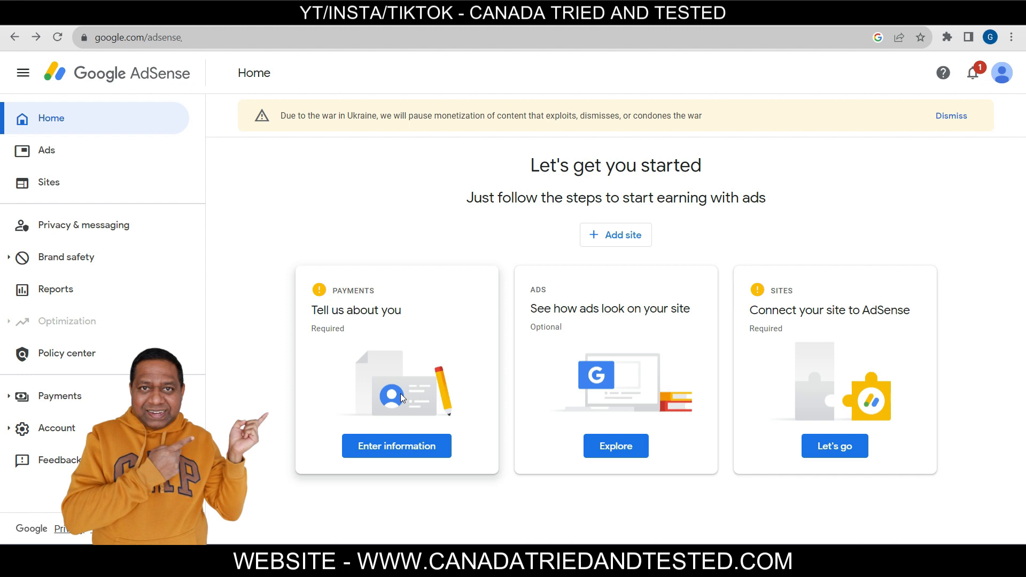
Highlight the optional ads step and the connect-your-site step on the home page
{"action": "left_click_drag", "start_coordinate": [541, 327], "coordinate": [555, 327]}
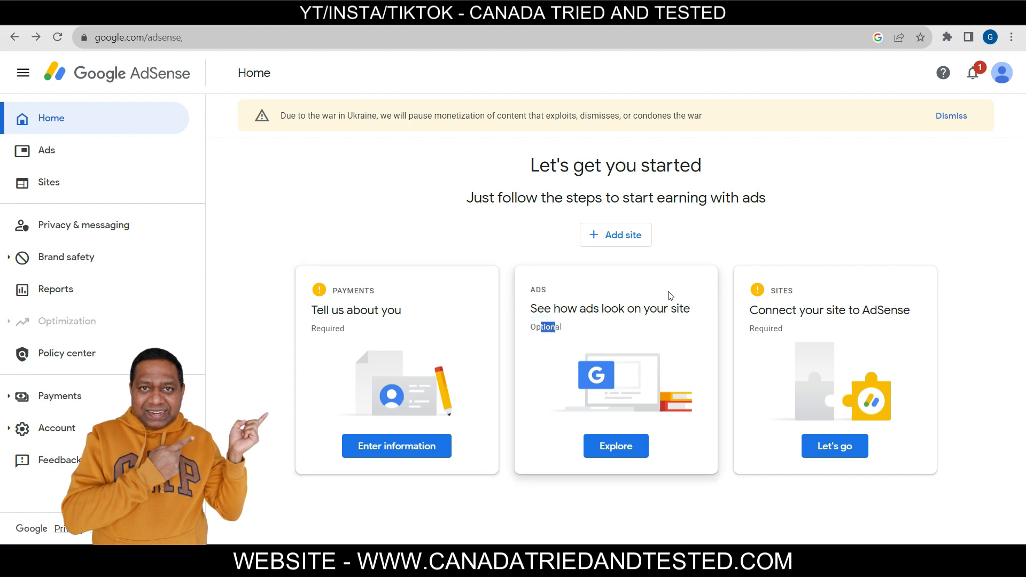
{"action": "left_click_drag", "start_coordinate": [779, 311], "coordinate": [917, 321]}
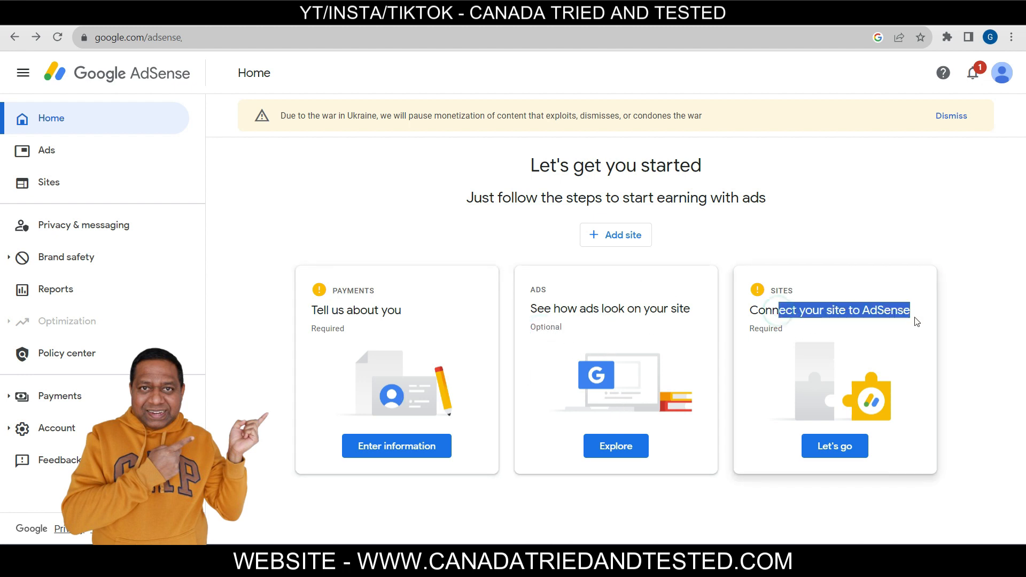
{"action": "left_click", "coordinate": [907, 341]}
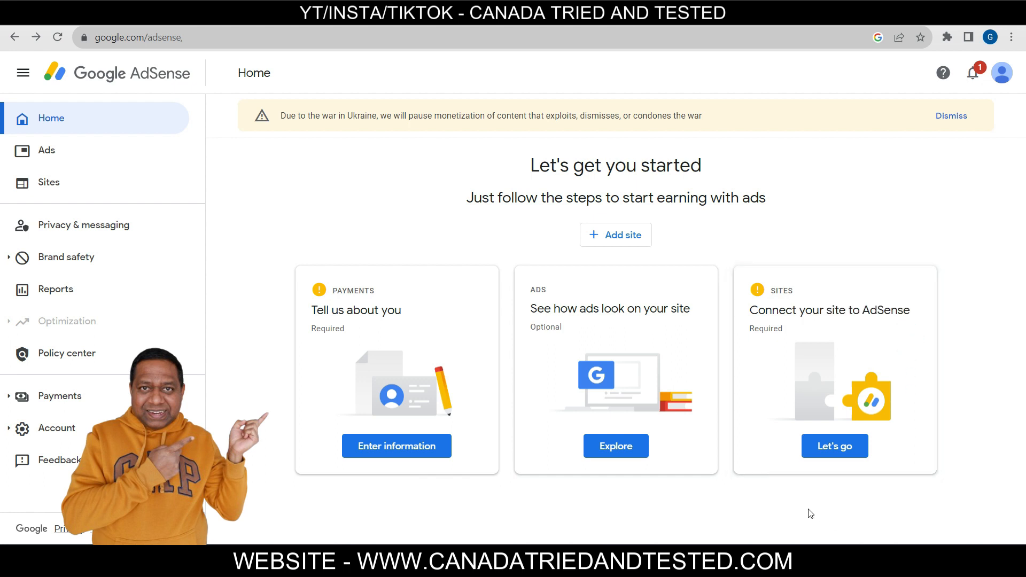
Set the account type to Business, enter 'Viral videos pvt limited' and submit the customer info
{"action": "left_click", "coordinate": [402, 450]}
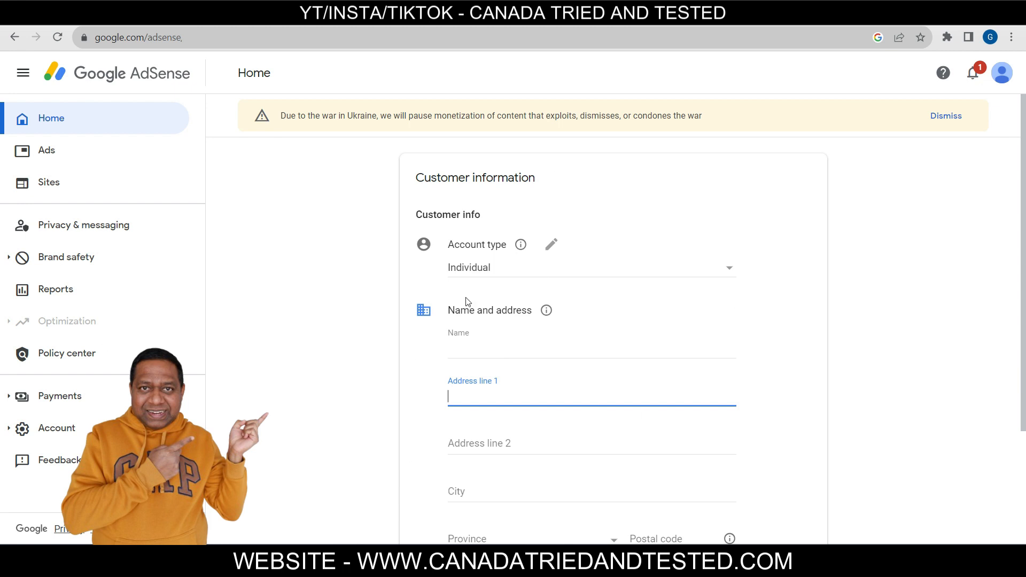
{"action": "left_click", "coordinate": [550, 244]}
{"action": "left_click", "coordinate": [548, 271]}
{"action": "left_click", "coordinate": [495, 290]}
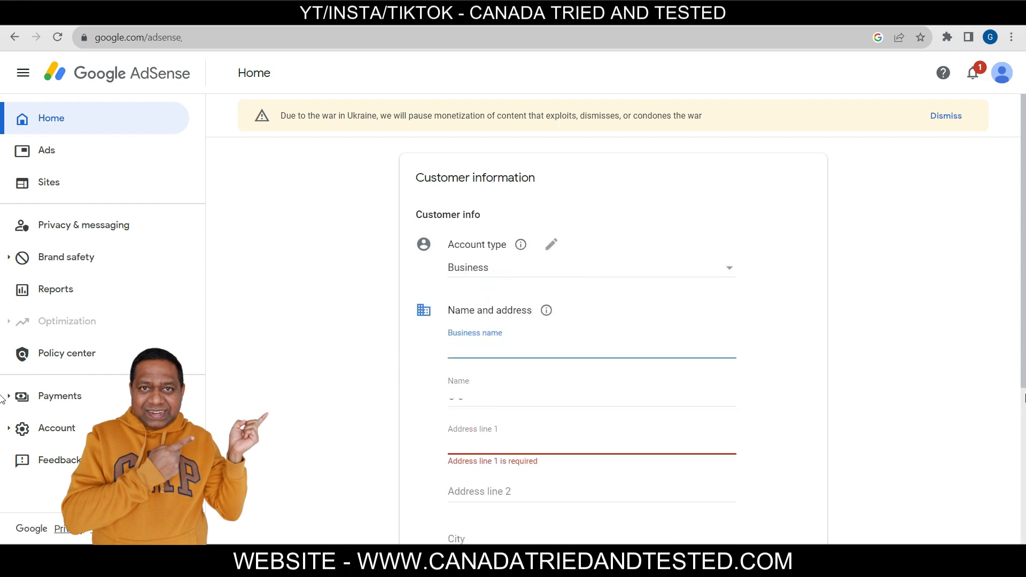
{"action": "type", "text": "Viral videos pvt limited"}
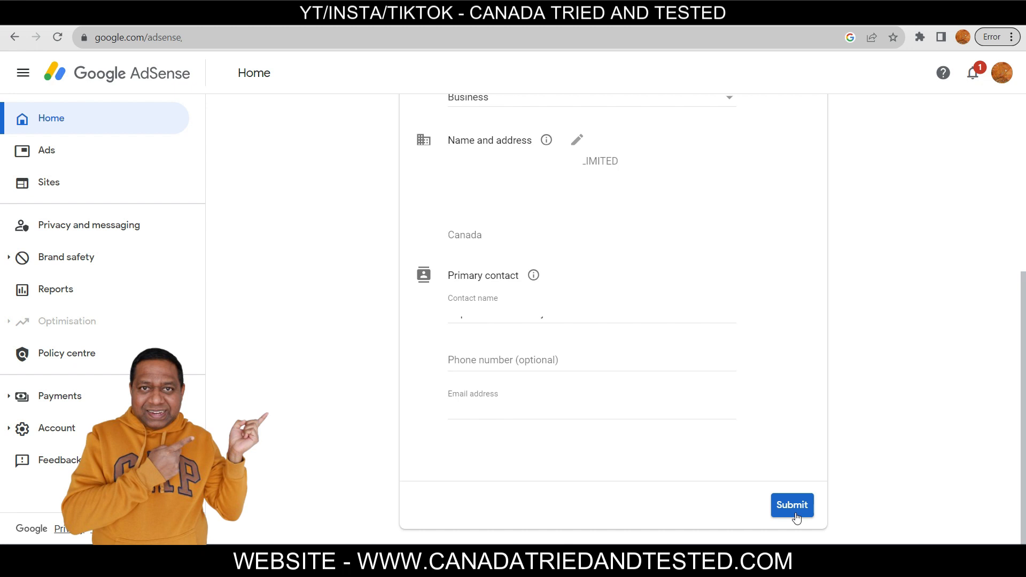
{"action": "left_click", "coordinate": [792, 506]}
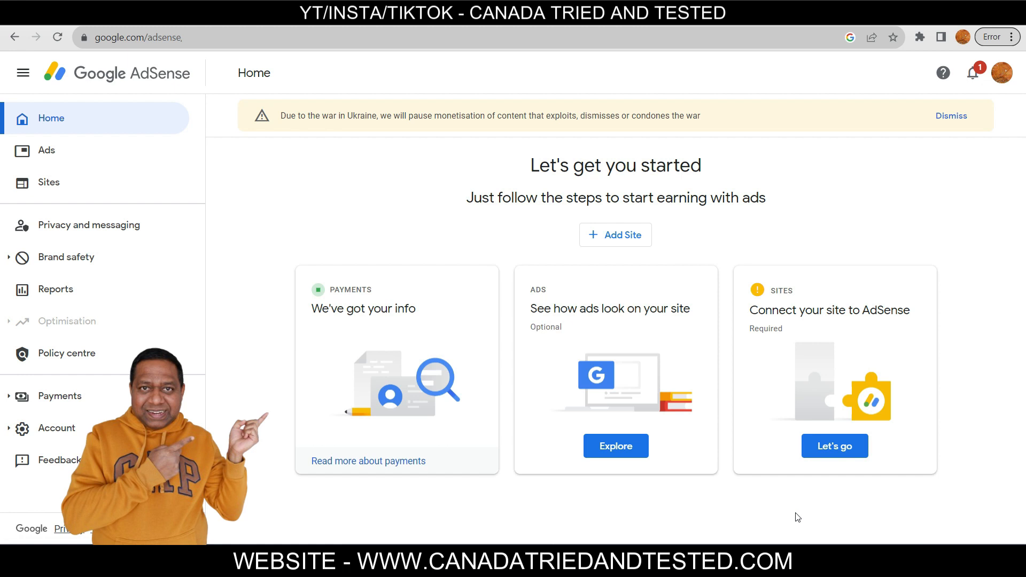
Go from Payments info to the payments settings and open Manage tax info
{"action": "left_click", "coordinate": [59, 396]}
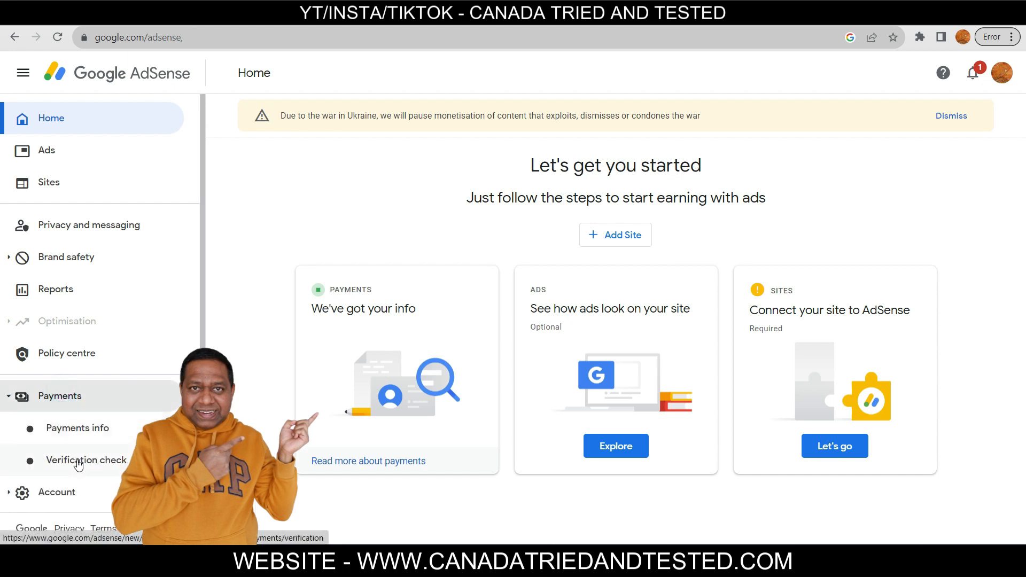
{"action": "left_click", "coordinate": [103, 436]}
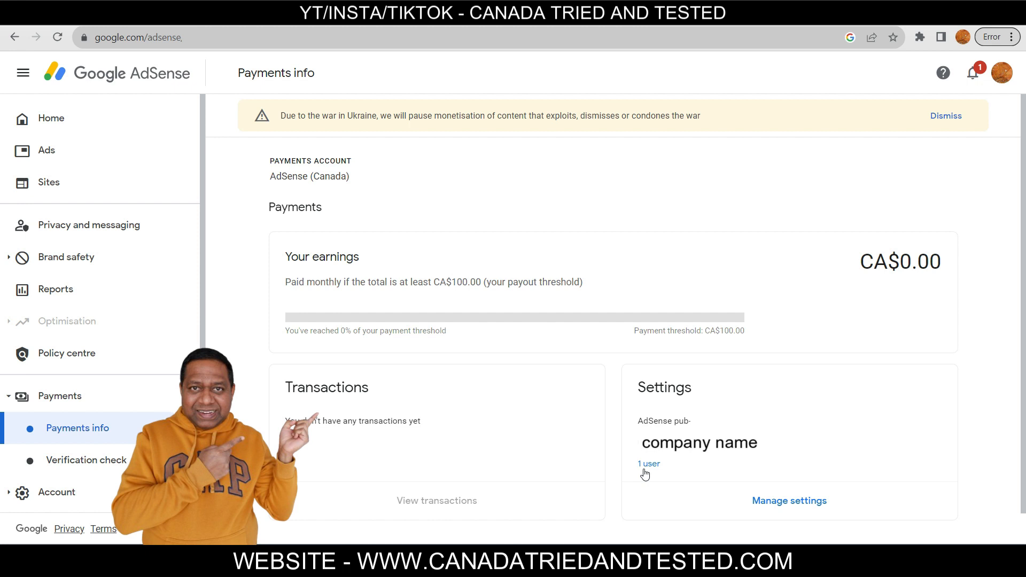
{"action": "left_click", "coordinate": [787, 499]}
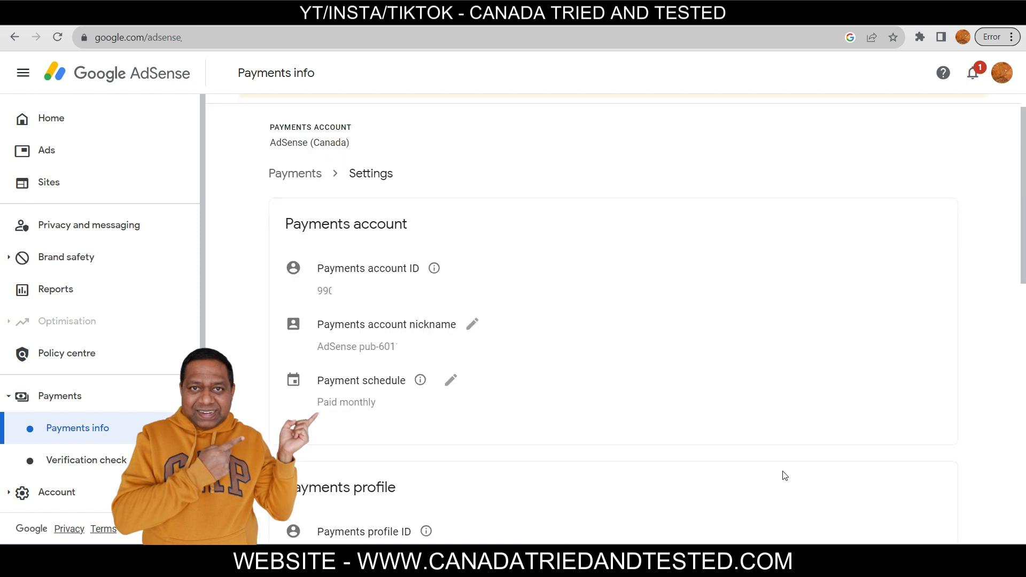
{"action": "scroll", "coordinate": [451, 304], "scroll_direction": "down", "scroll_amount": 12}
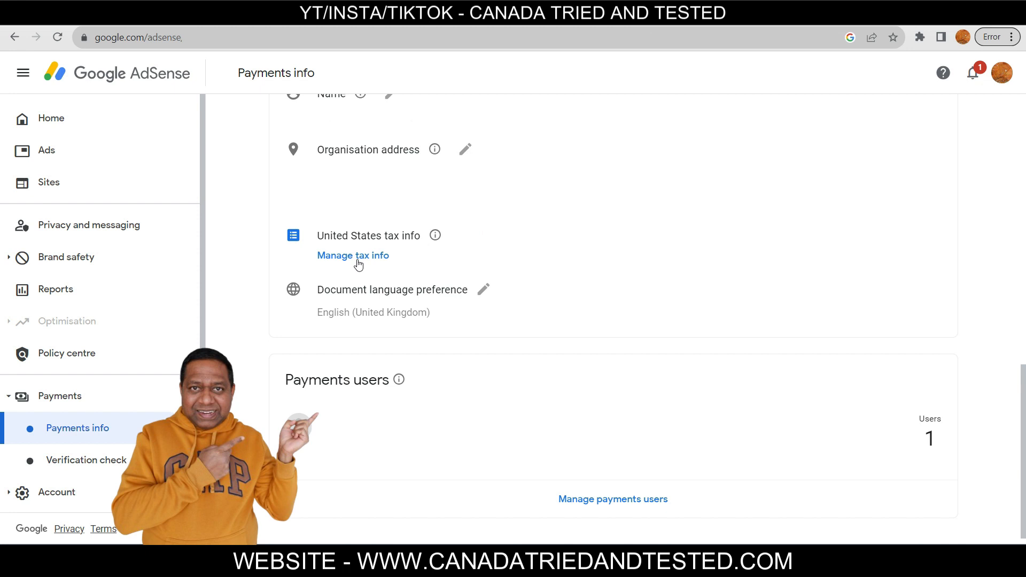
{"action": "left_click", "coordinate": [357, 256]}
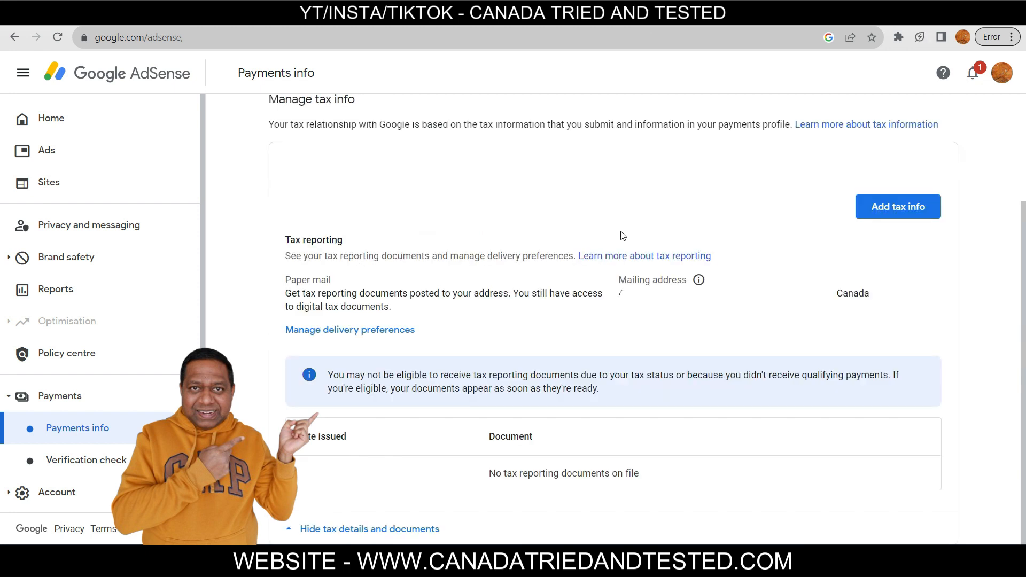
Start adding US tax info, begin the form, and confirm the password to verify identity
{"action": "left_click", "coordinate": [913, 211]}
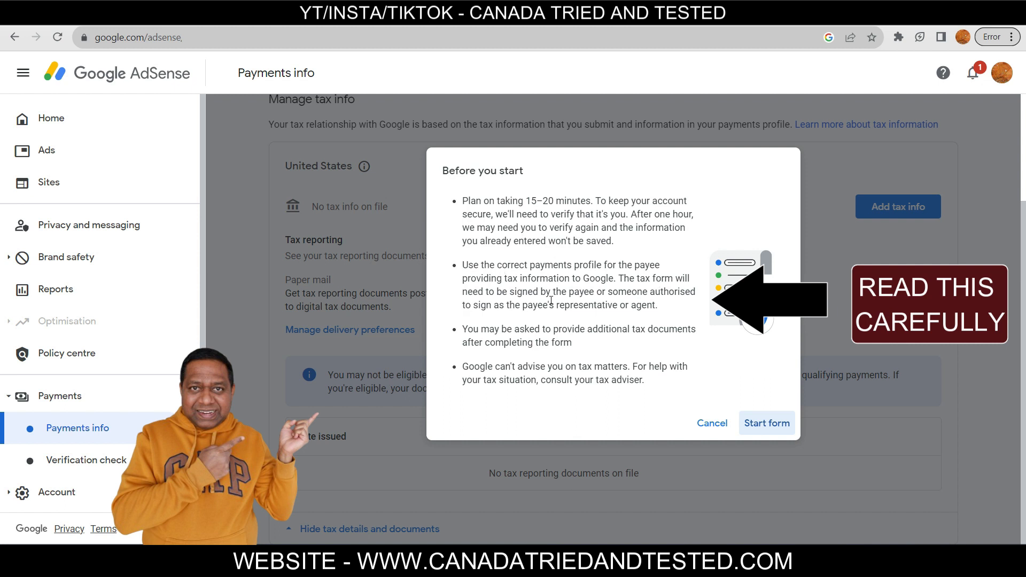
{"action": "left_click_drag", "start_coordinate": [464, 328], "coordinate": [574, 343]}
{"action": "left_click", "coordinate": [689, 381]}
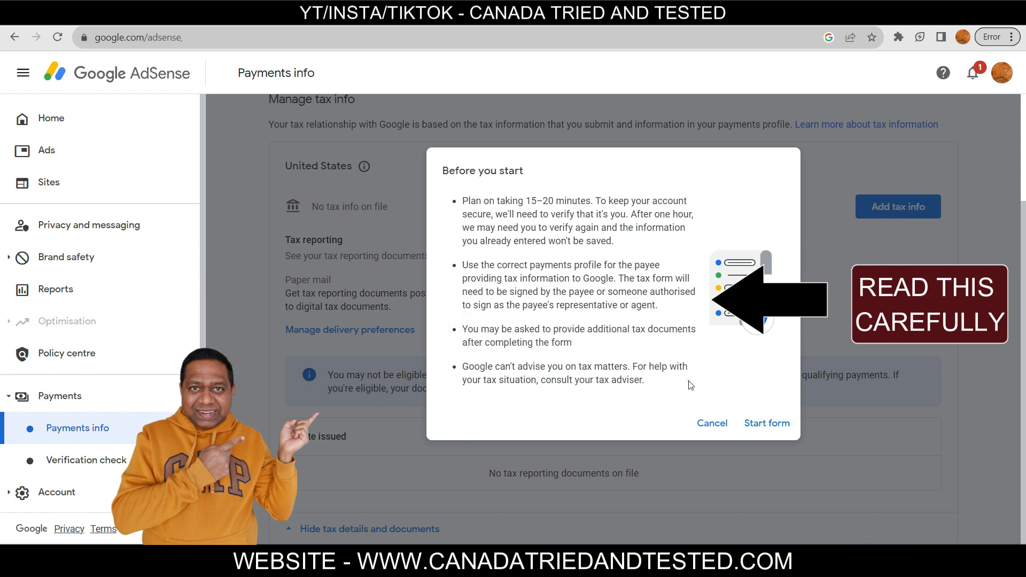
{"action": "left_click", "coordinate": [763, 424]}
{"action": "key", "text": "Return"}
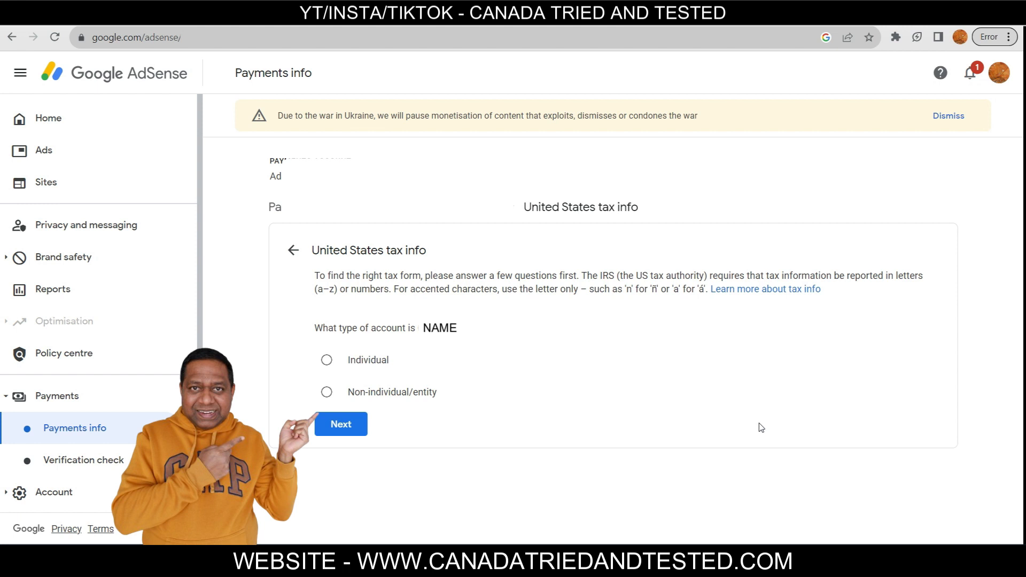
Declare a non-individual, non-US entity, choose the W-8BEN-E form and start it
{"action": "left_click", "coordinate": [327, 394]}
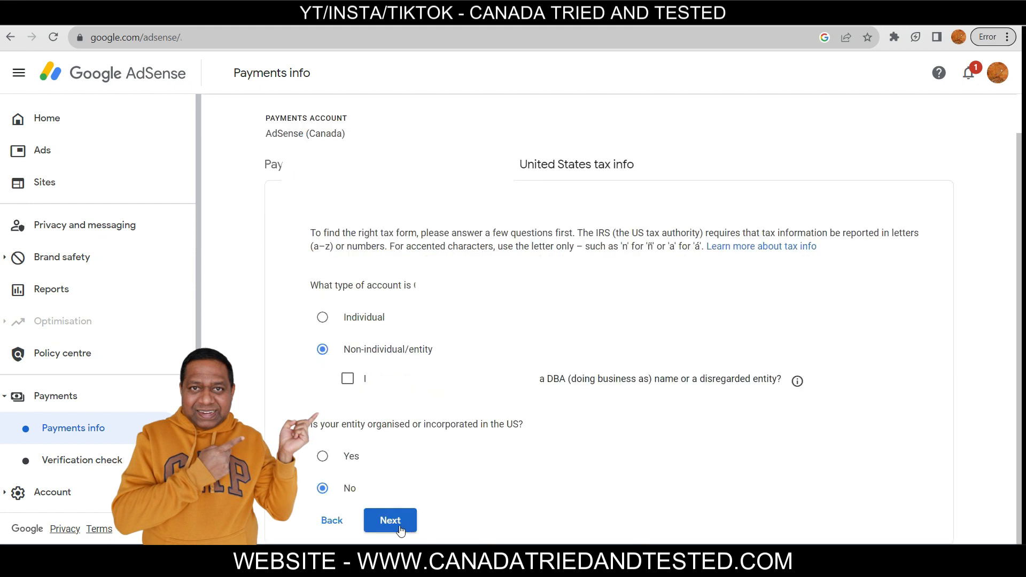
{"action": "left_click", "coordinate": [400, 528]}
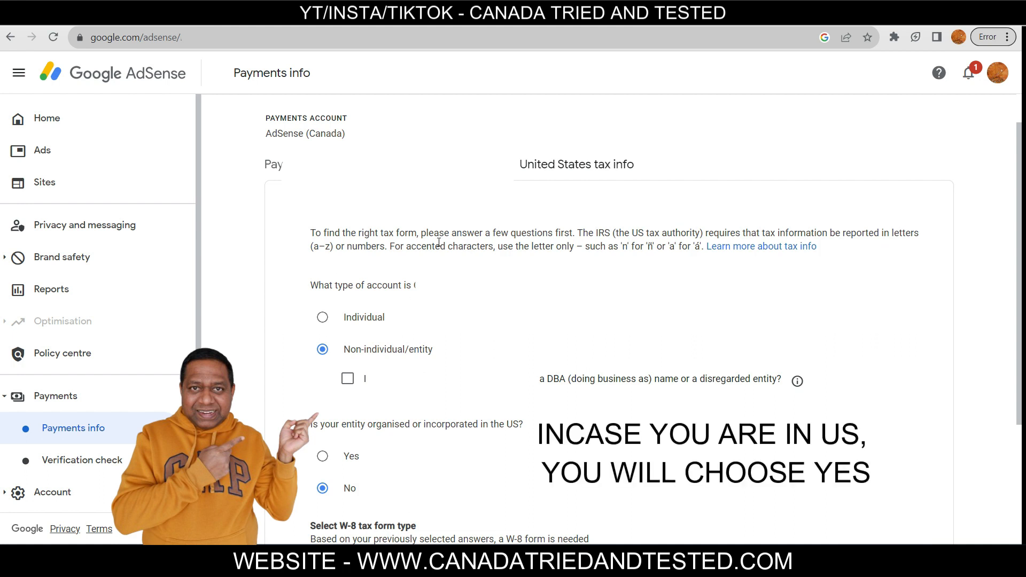
{"action": "scroll", "coordinate": [326, 401], "scroll_direction": "down", "scroll_amount": 3}
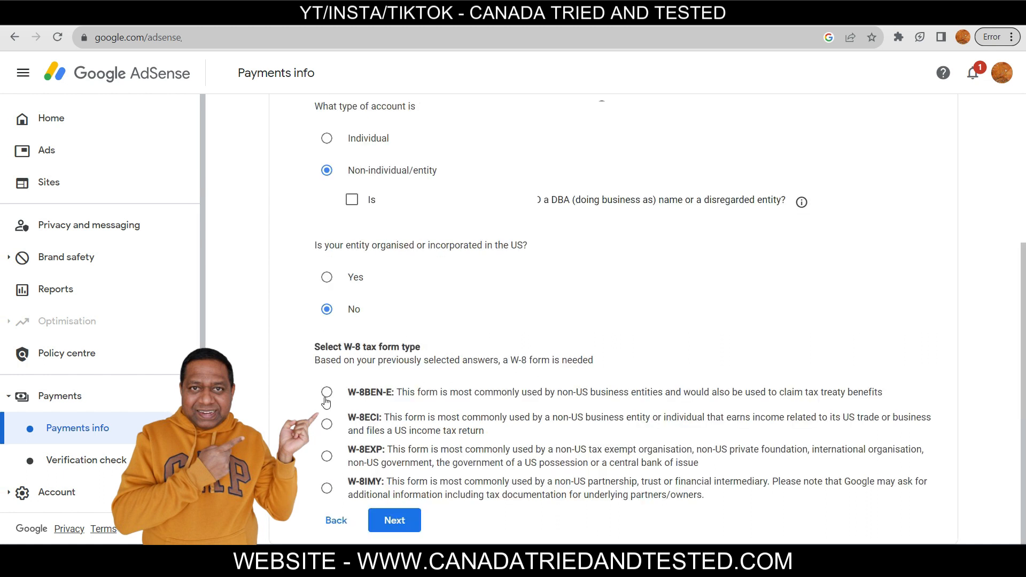
{"action": "left_click", "coordinate": [326, 395]}
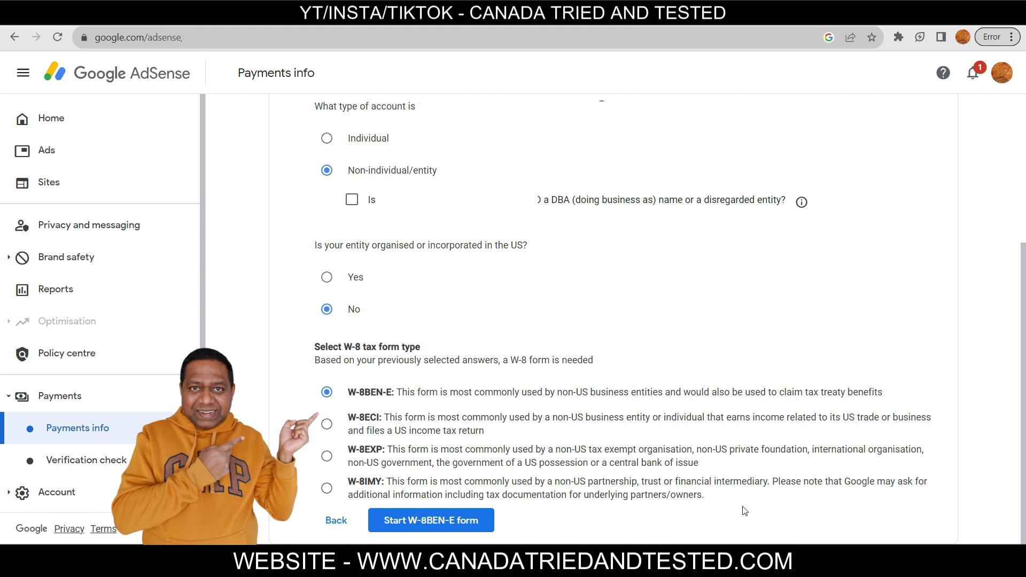
{"action": "left_click", "coordinate": [430, 522]}
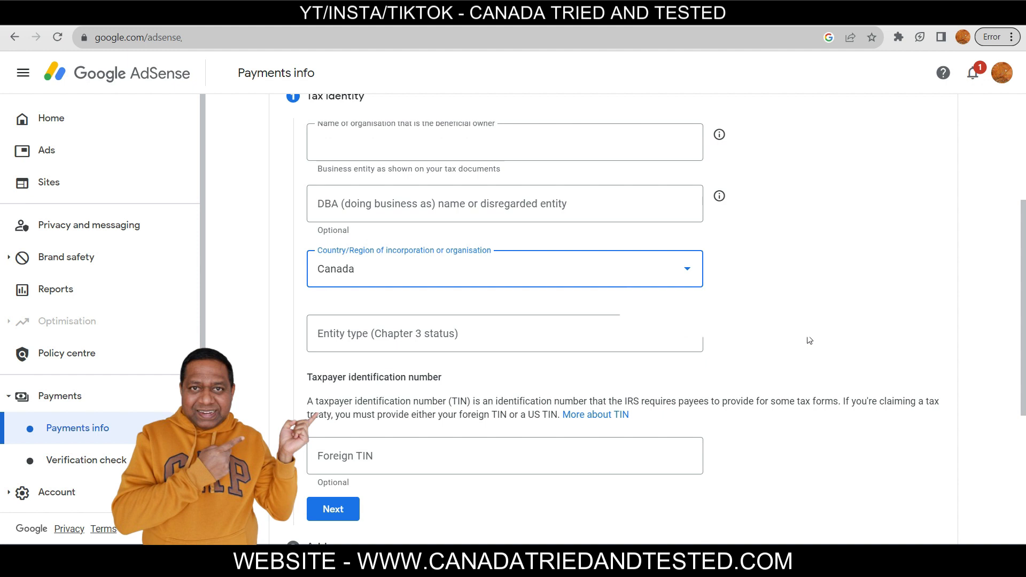
Complete the tax identity step with the entity type and Foreign TIN
{"action": "left_click", "coordinate": [668, 344]}
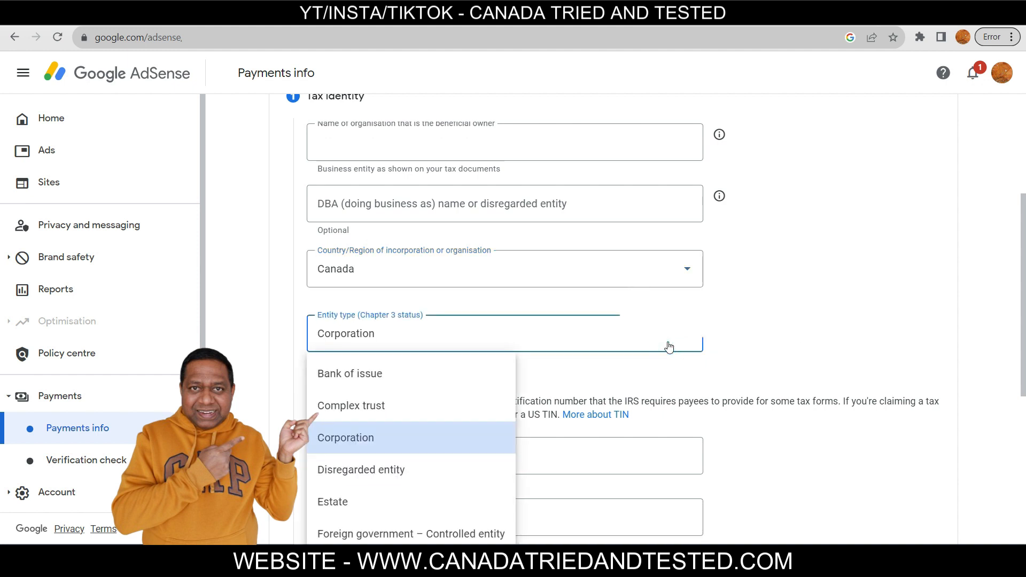
{"action": "scroll", "coordinate": [355, 210], "scroll_direction": "down", "scroll_amount": 4}
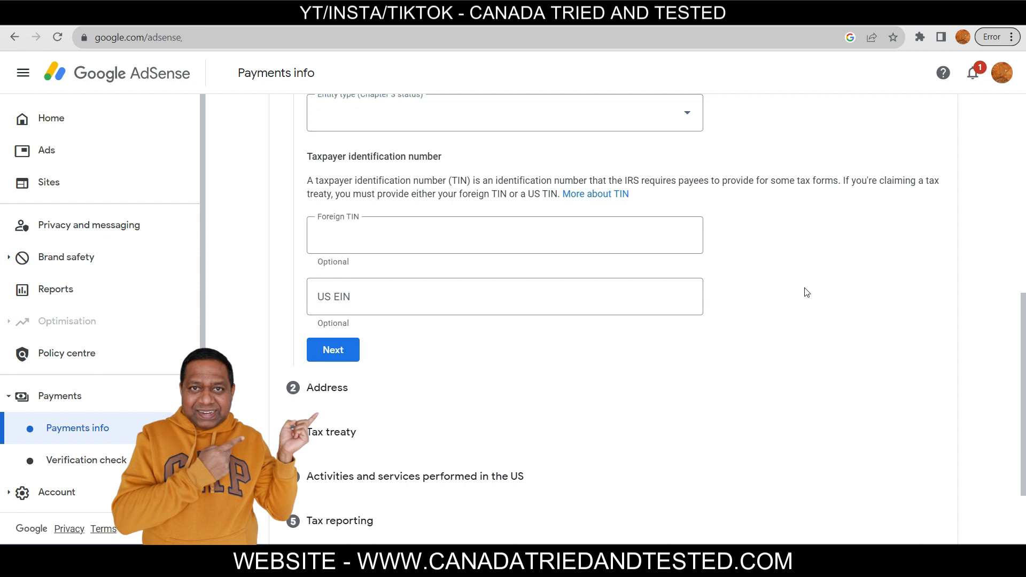
{"action": "left_click", "coordinate": [805, 288]}
{"action": "left_click", "coordinate": [338, 351]}
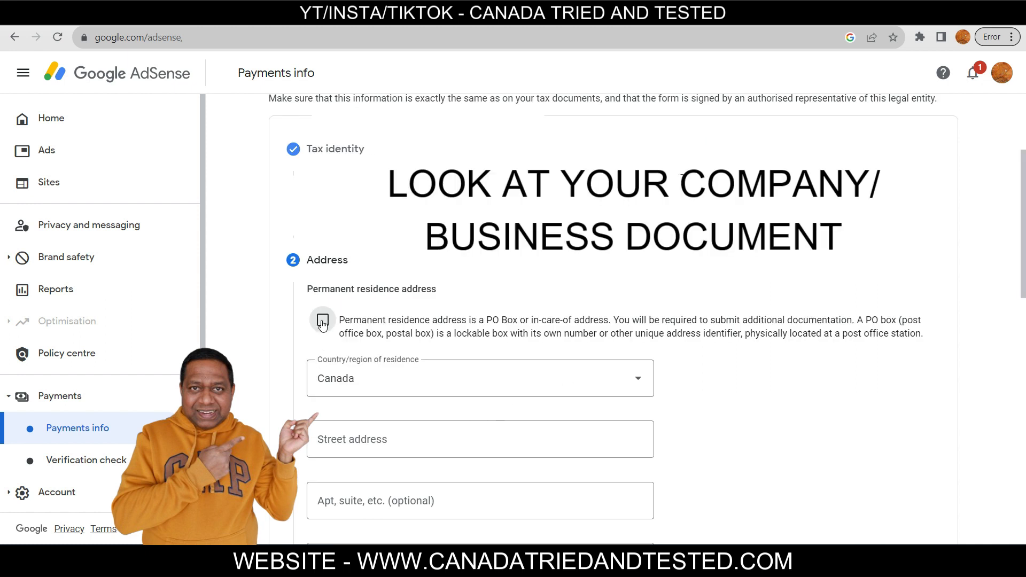
Mark the address as a PO Box address and continue to Tax treaty
{"action": "left_click", "coordinate": [322, 324]}
{"action": "scroll", "coordinate": [721, 344], "scroll_direction": "down", "scroll_amount": 3}
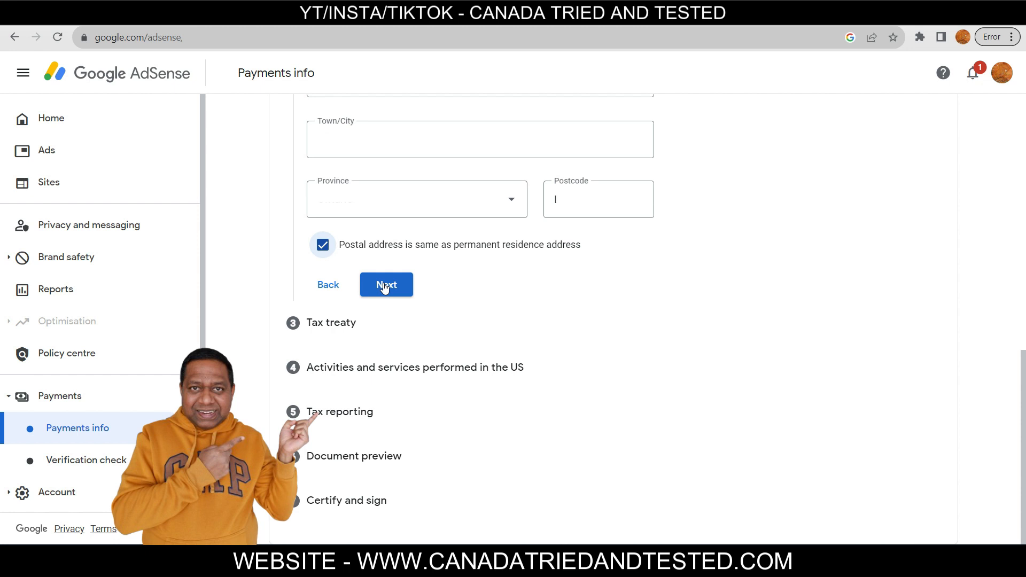
{"action": "left_click", "coordinate": [384, 287]}
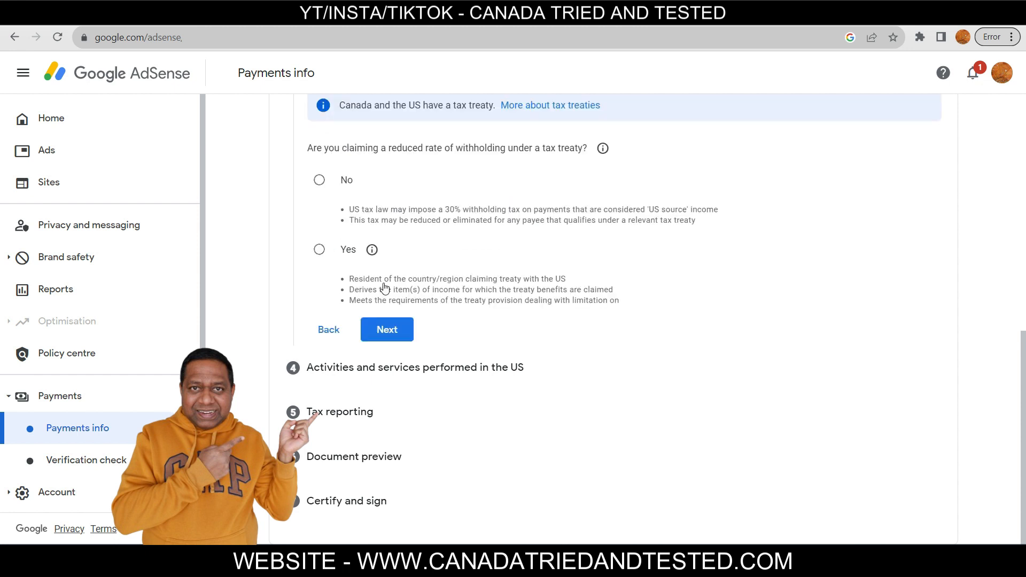
Claim treaty benefits as a Canada resident under the derivative benefits test company option
{"action": "left_click", "coordinate": [320, 250]}
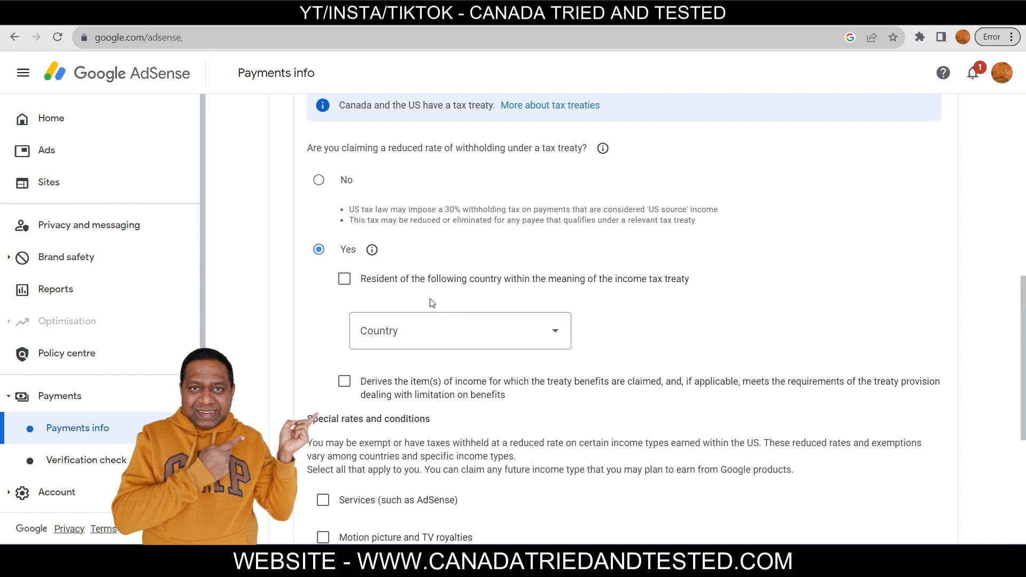
{"action": "left_click", "coordinate": [345, 281]}
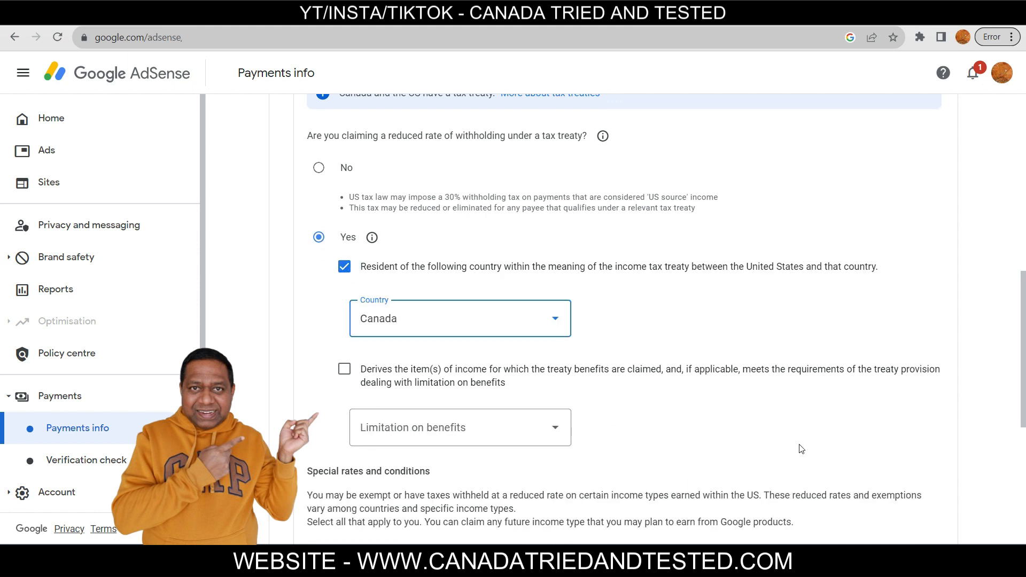
{"action": "scroll", "coordinate": [801, 449], "scroll_direction": "down", "scroll_amount": 3}
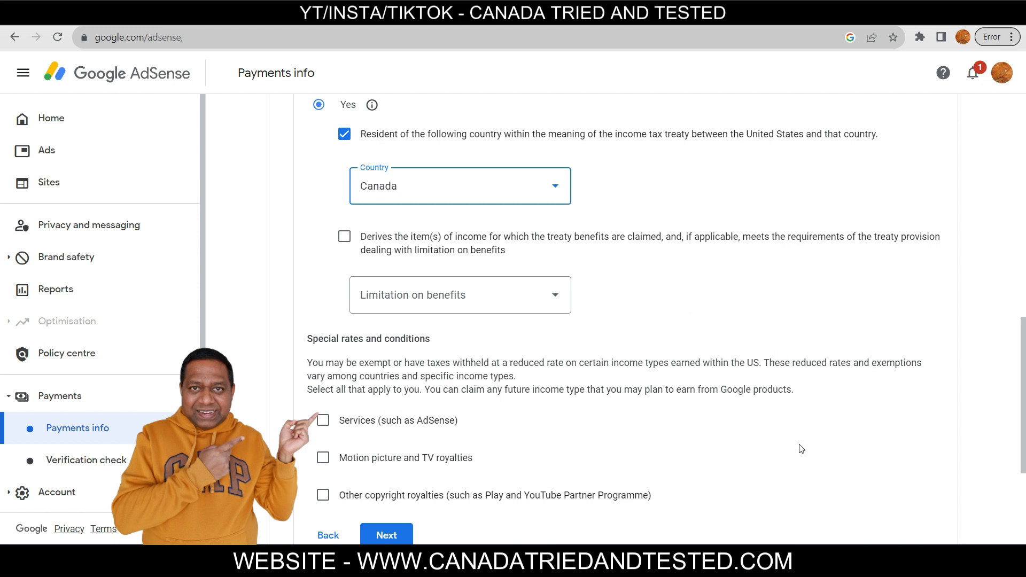
{"action": "left_click", "coordinate": [345, 236]}
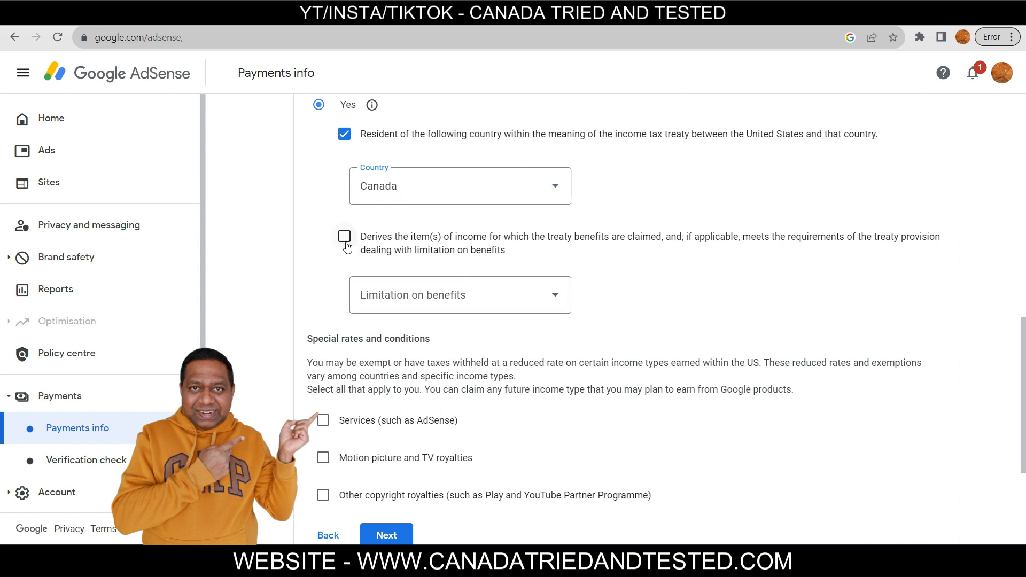
{"action": "left_click", "coordinate": [495, 294]}
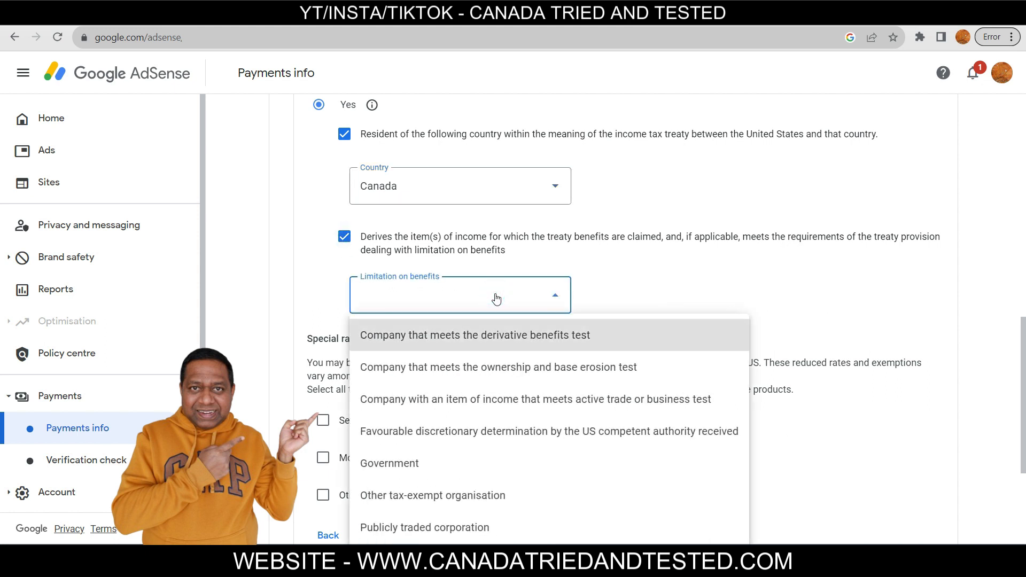
{"action": "left_click", "coordinate": [523, 335]}
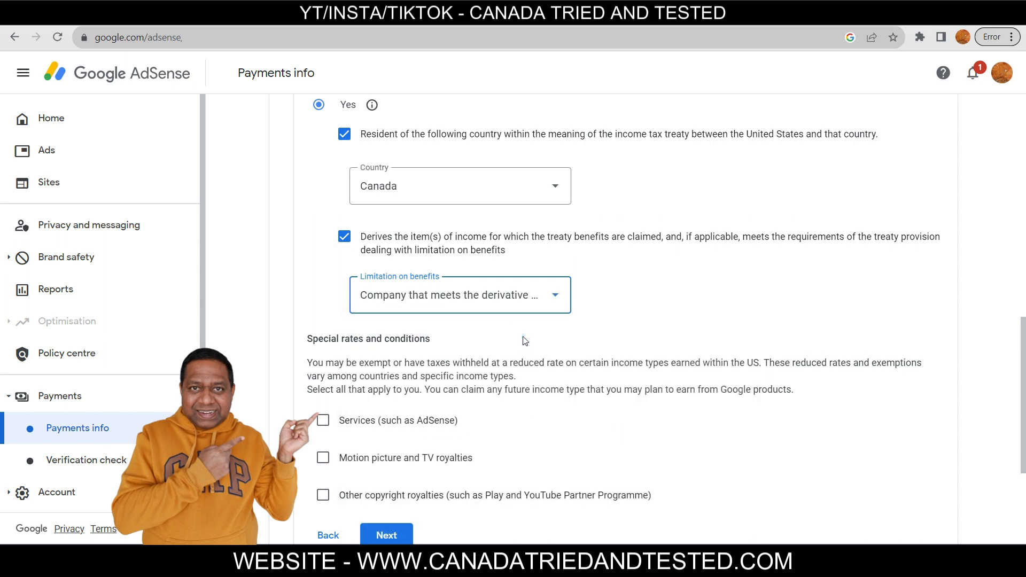
Claim Services income at 0% under Article 7 paragraph 1 and certify the reason
{"action": "left_click", "coordinate": [323, 421]}
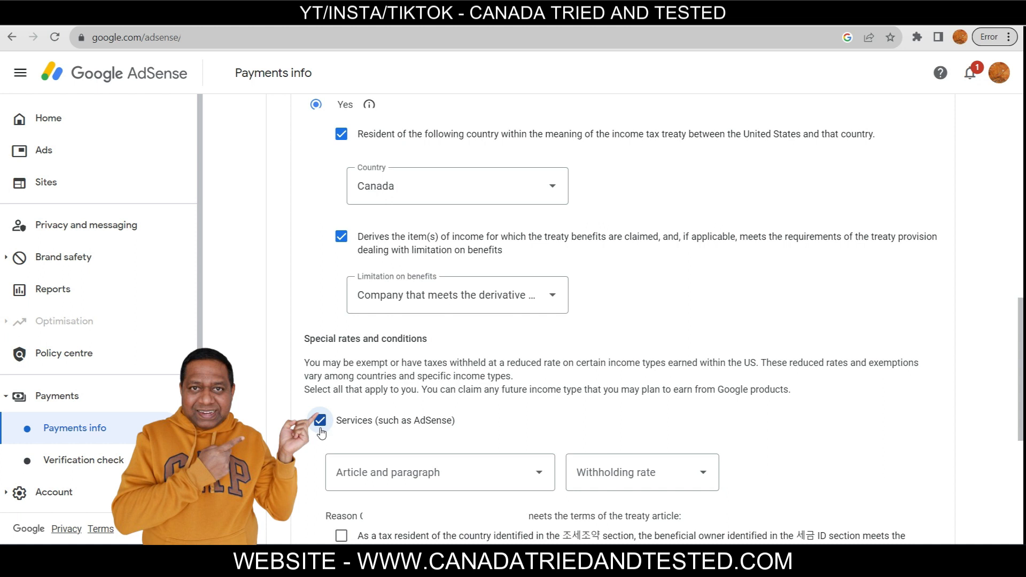
{"action": "left_click", "coordinate": [490, 478]}
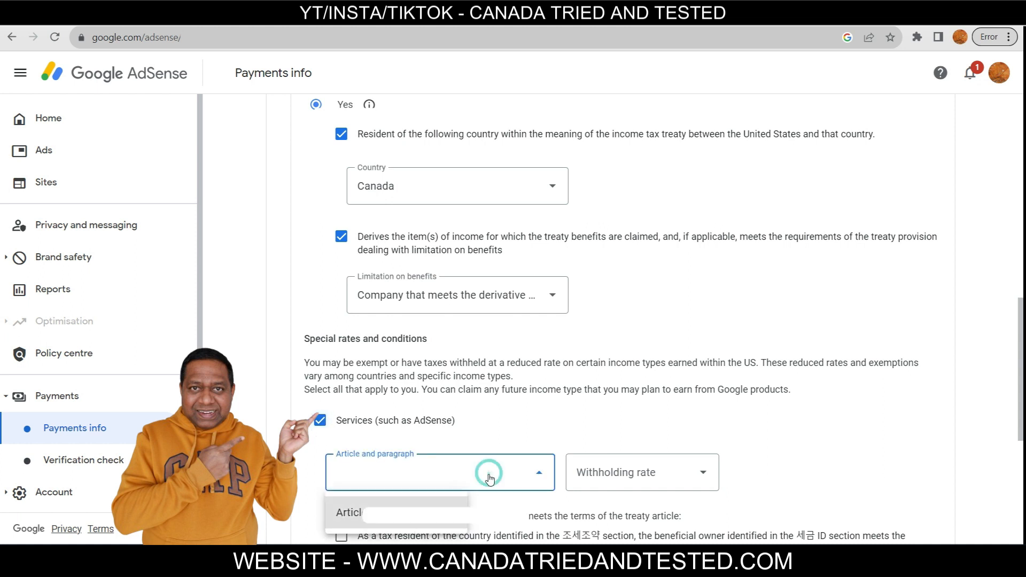
{"action": "left_click", "coordinate": [437, 513]}
{"action": "left_click", "coordinate": [655, 476]}
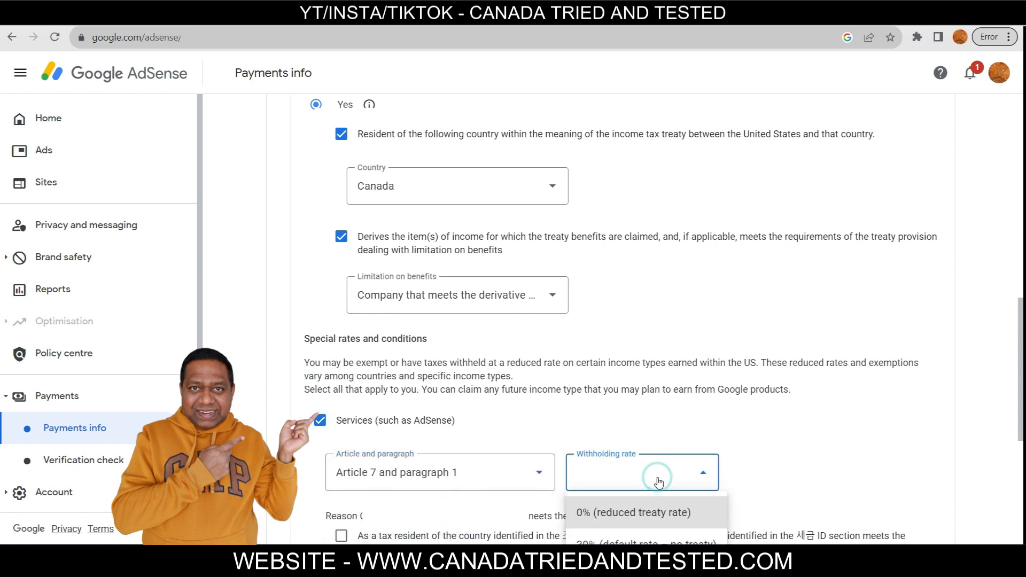
{"action": "left_click", "coordinate": [647, 518]}
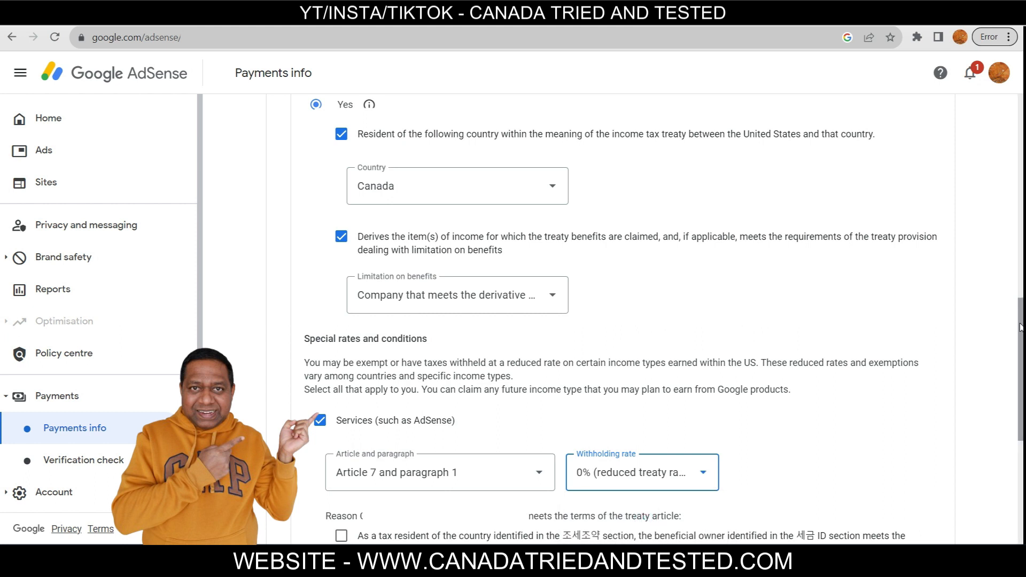
{"action": "scroll", "coordinate": [1021, 329], "scroll_direction": "down", "scroll_amount": 6}
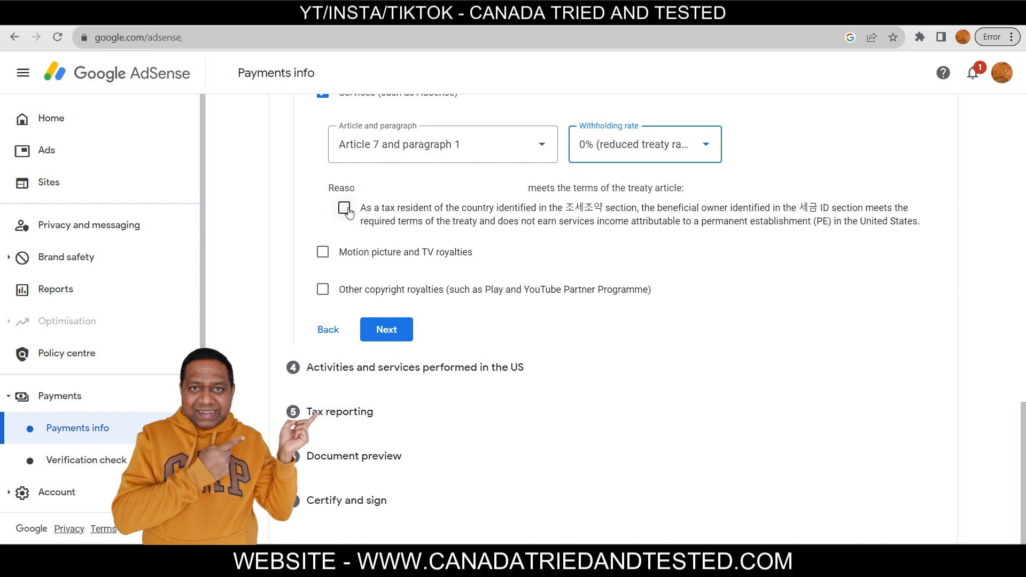
{"action": "left_click", "coordinate": [345, 208]}
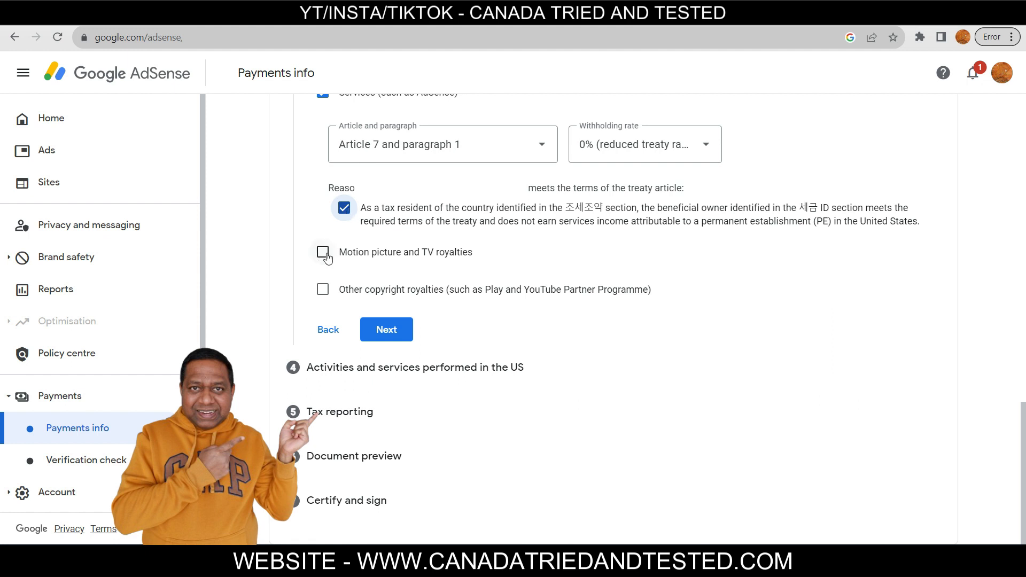
Claim Motion picture and TV royalties at 10% under Article 12 paragraph 2
{"action": "left_click", "coordinate": [325, 254]}
{"action": "left_click", "coordinate": [406, 306]}
{"action": "left_click", "coordinate": [411, 343]}
{"action": "left_click", "coordinate": [636, 307]}
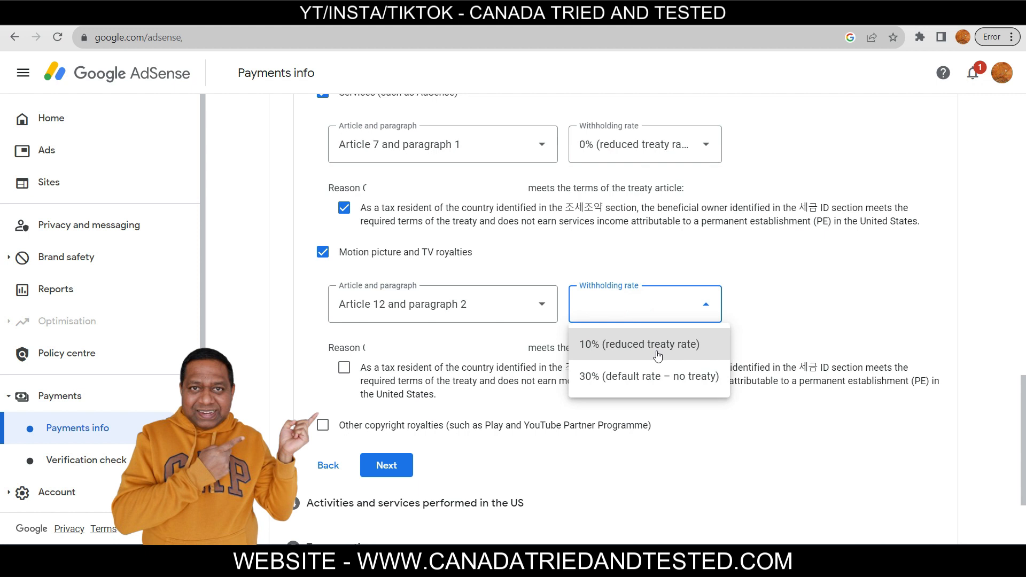
{"action": "left_click", "coordinate": [657, 354]}
{"action": "left_click", "coordinate": [345, 369]}
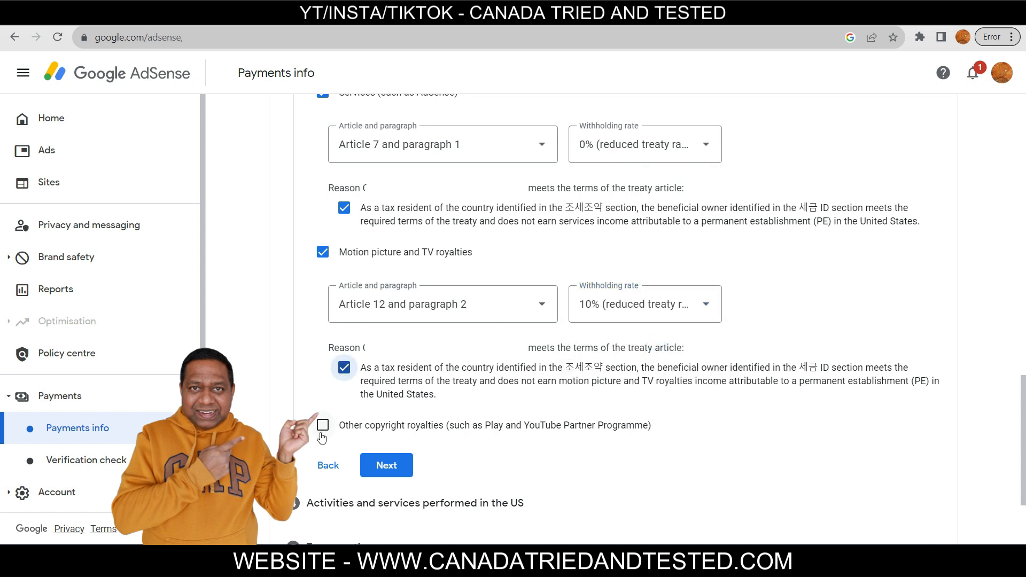
Claim Other copyright royalties at 0%, certify the reason, and save the treaty details
{"action": "left_click", "coordinate": [322, 425]}
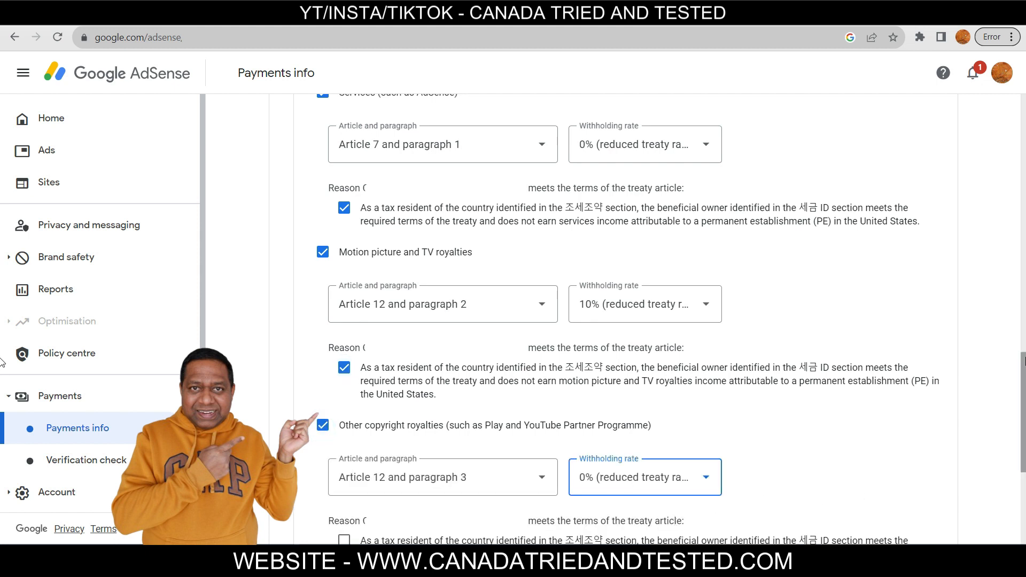
{"action": "scroll", "coordinate": [614, 321], "scroll_direction": "down", "scroll_amount": 5}
{"action": "left_click", "coordinate": [344, 270]}
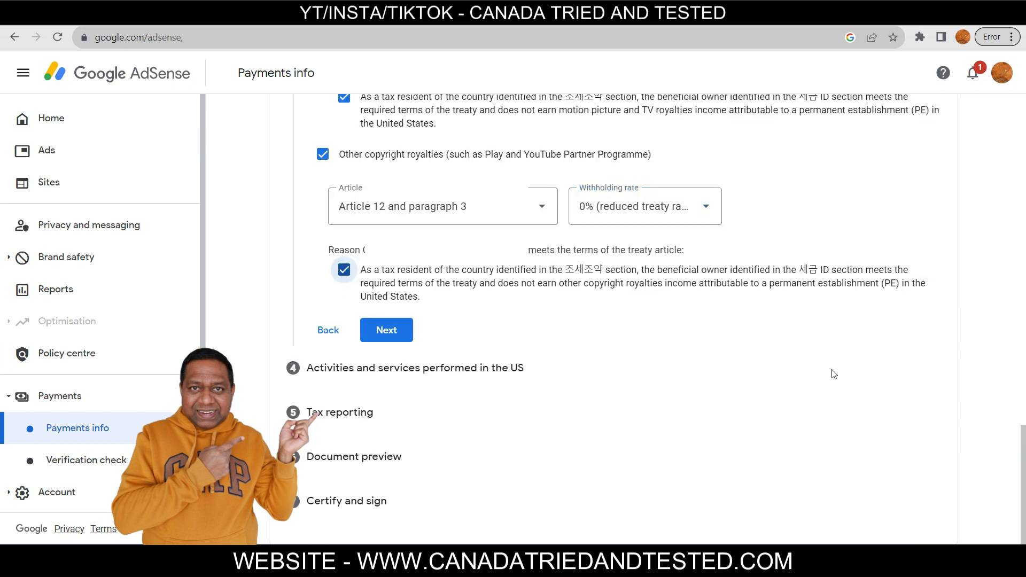
{"action": "left_click", "coordinate": [387, 330]}
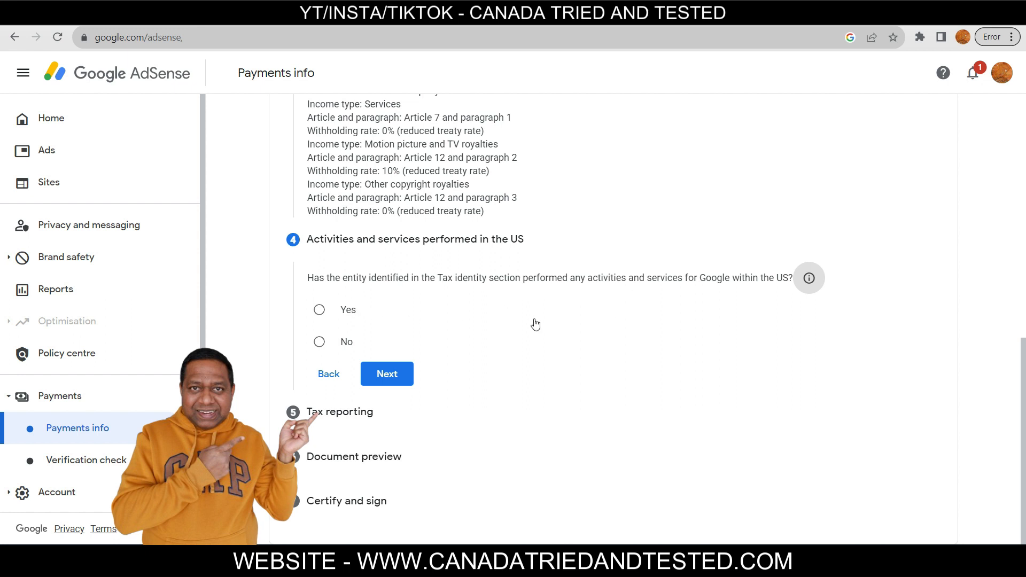
Declare no US activities and certify services are performed outside the US
{"action": "left_click", "coordinate": [318, 345]}
{"action": "left_click", "coordinate": [333, 372]}
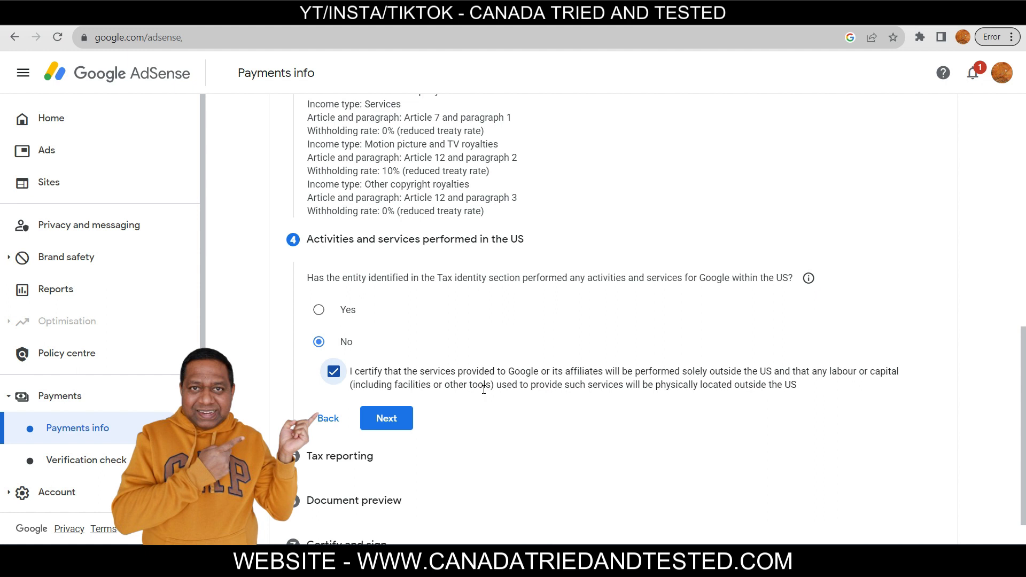
{"action": "left_click", "coordinate": [404, 431]}
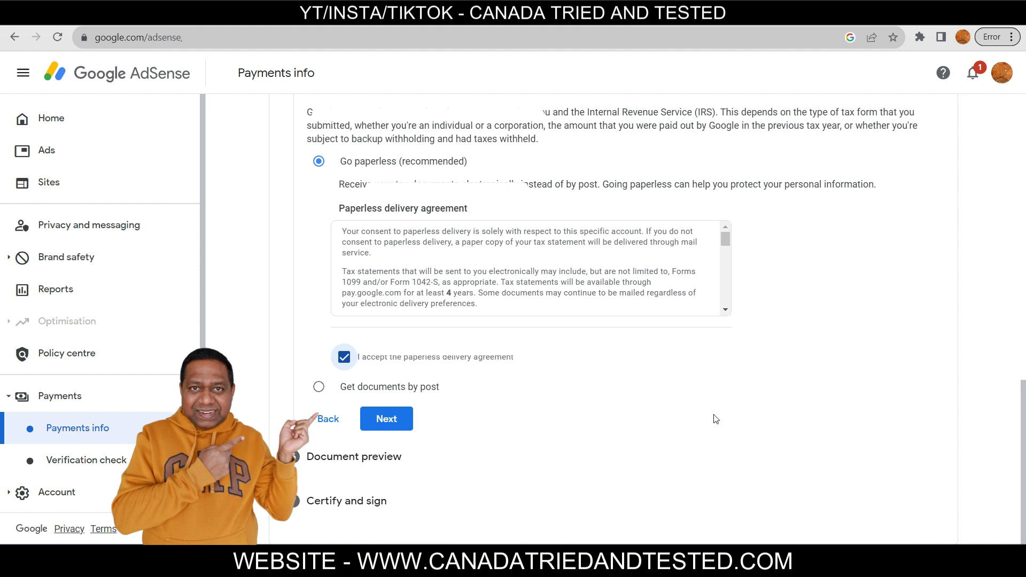
Accept paperless delivery, download the Motion picture form, and confirm the documents were reviewed
{"action": "left_click", "coordinate": [388, 426]}
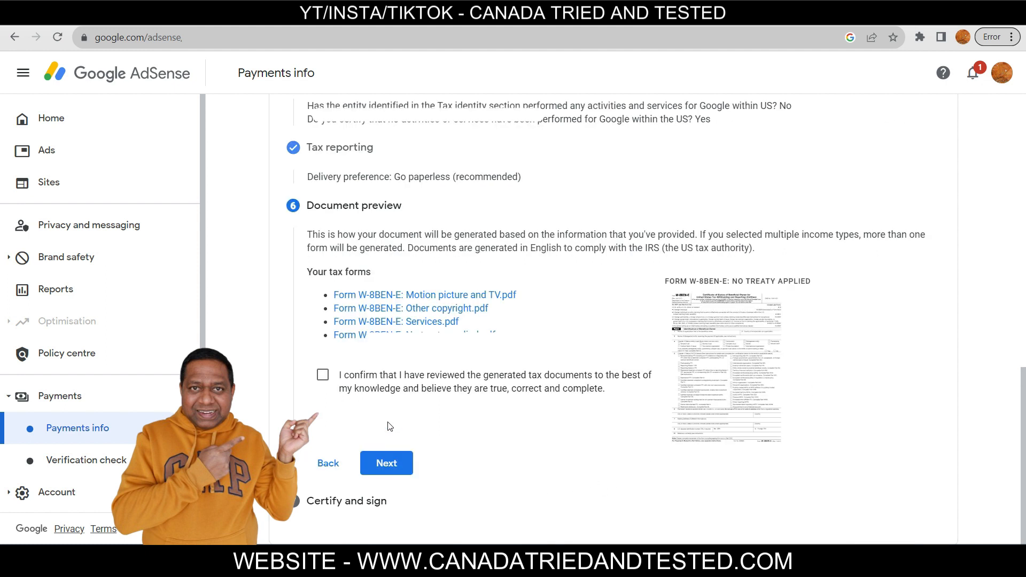
{"action": "left_click", "coordinate": [492, 296]}
{"action": "left_click", "coordinate": [322, 374]}
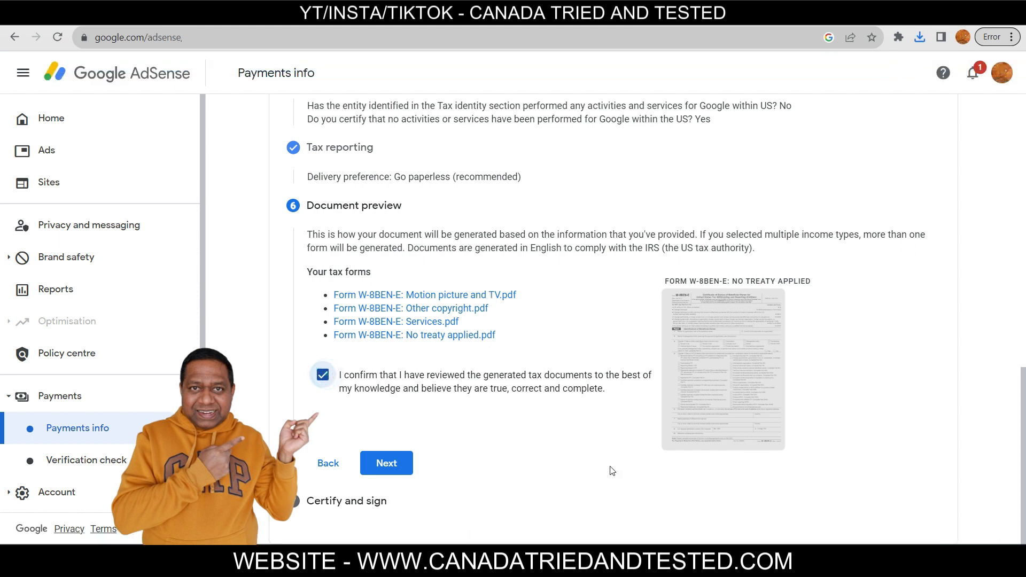
{"action": "left_click", "coordinate": [377, 467]}
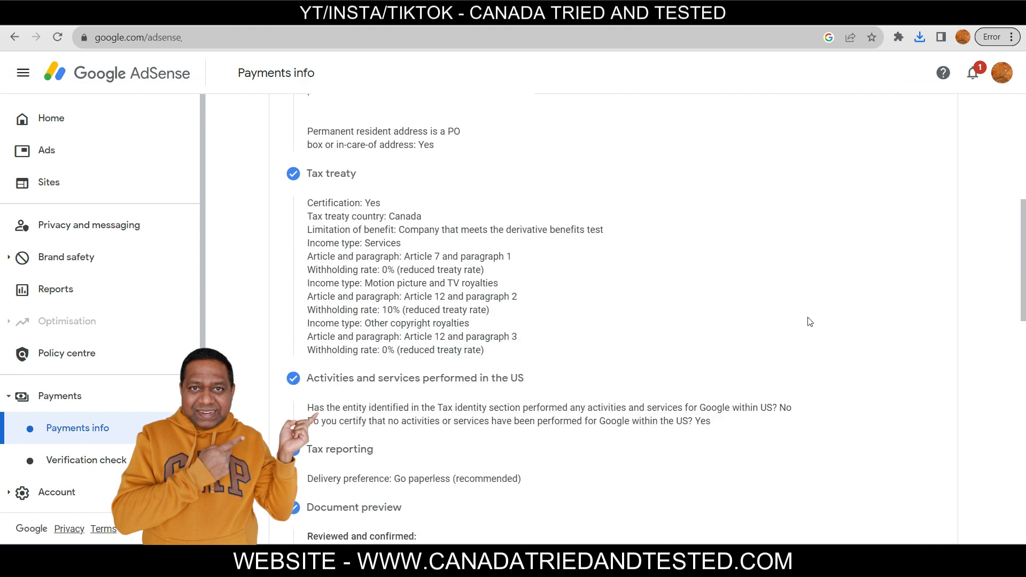
Certify under penalty of perjury and highlight the 30-day resubmission agreement
{"action": "scroll", "coordinate": [810, 321], "scroll_direction": "down", "scroll_amount": 5}
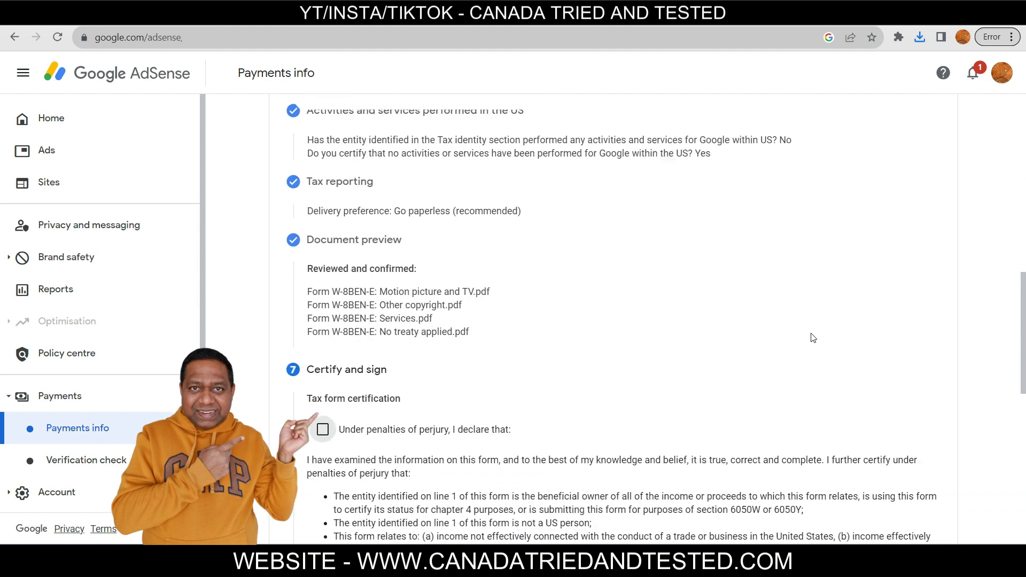
{"action": "scroll", "coordinate": [813, 337], "scroll_direction": "down", "scroll_amount": 5}
{"action": "scroll", "coordinate": [811, 341], "scroll_direction": "up", "scroll_amount": 4}
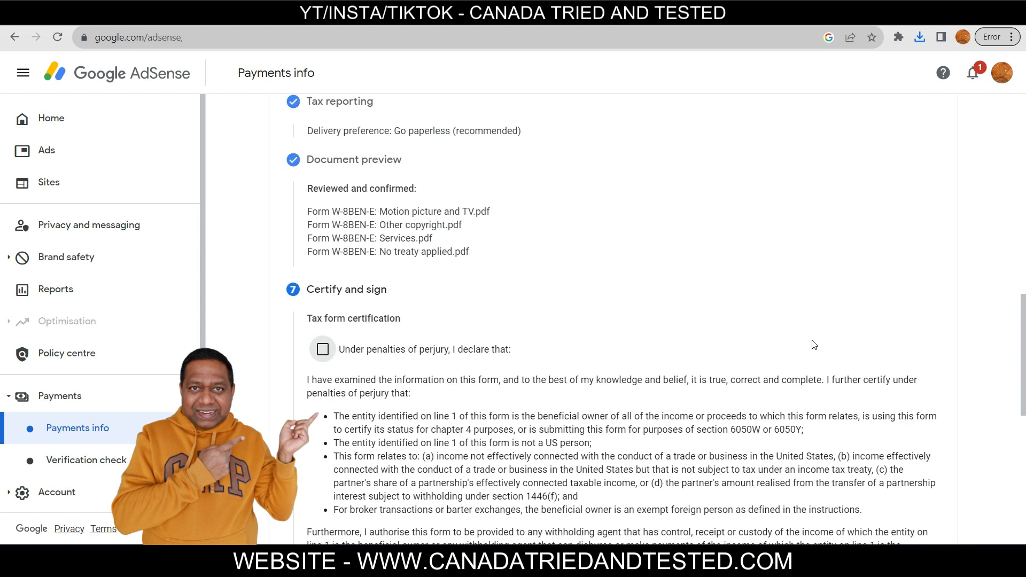
{"action": "scroll", "coordinate": [823, 348], "scroll_direction": "down", "scroll_amount": 4}
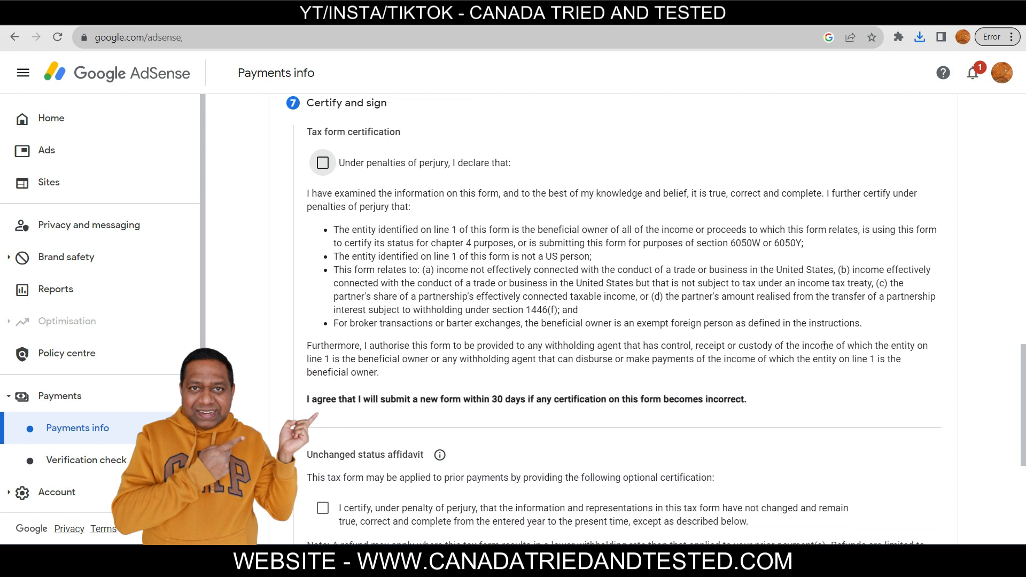
{"action": "left_click", "coordinate": [323, 162]}
{"action": "left_click_drag", "start_coordinate": [305, 399], "coordinate": [755, 409]}
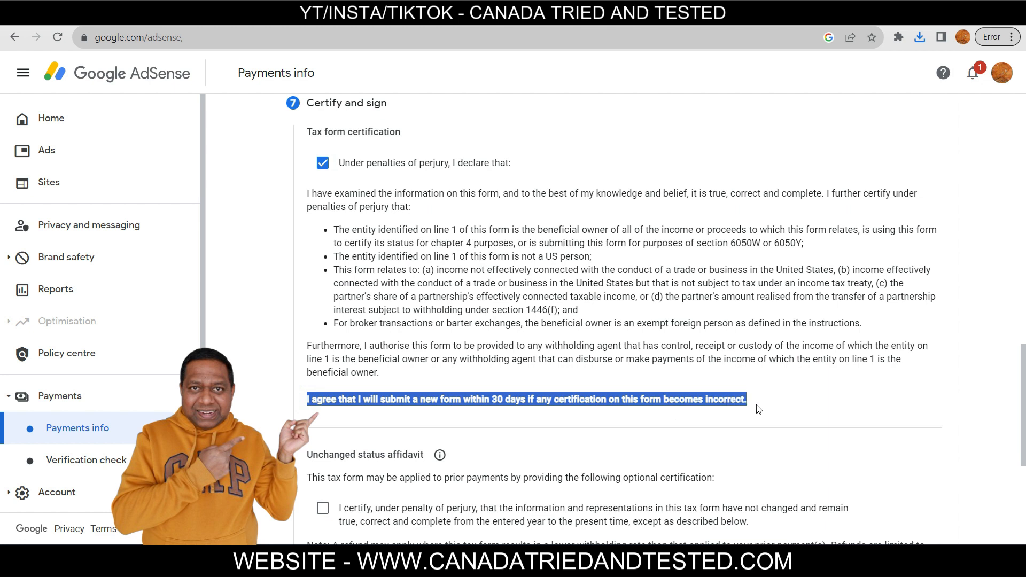
{"action": "left_click", "coordinate": [805, 406]}
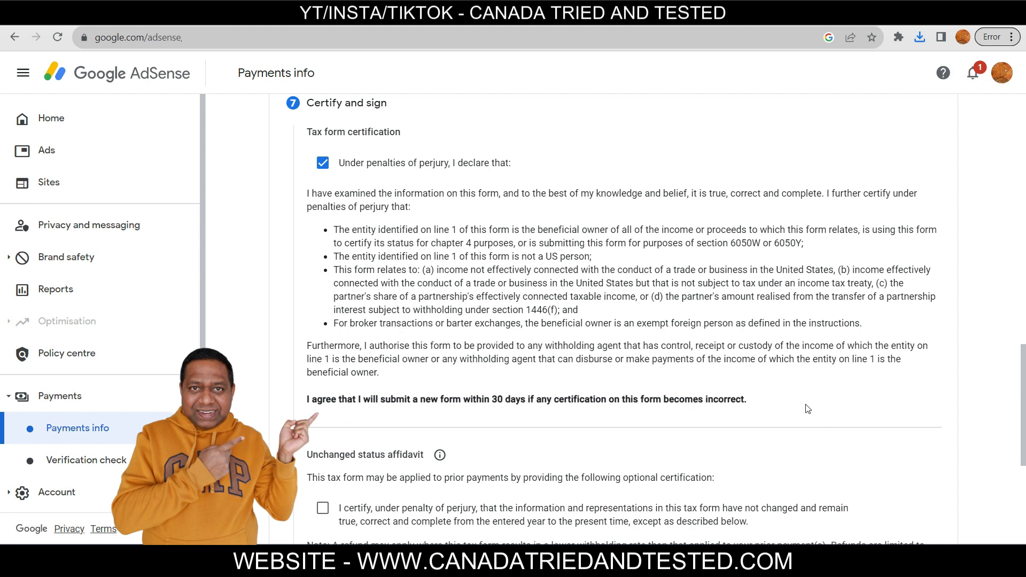
Certify signing capacity, enter the signer's legal name, check the affidavit note, and submit
{"action": "scroll", "coordinate": [807, 409], "scroll_direction": "down", "scroll_amount": 5}
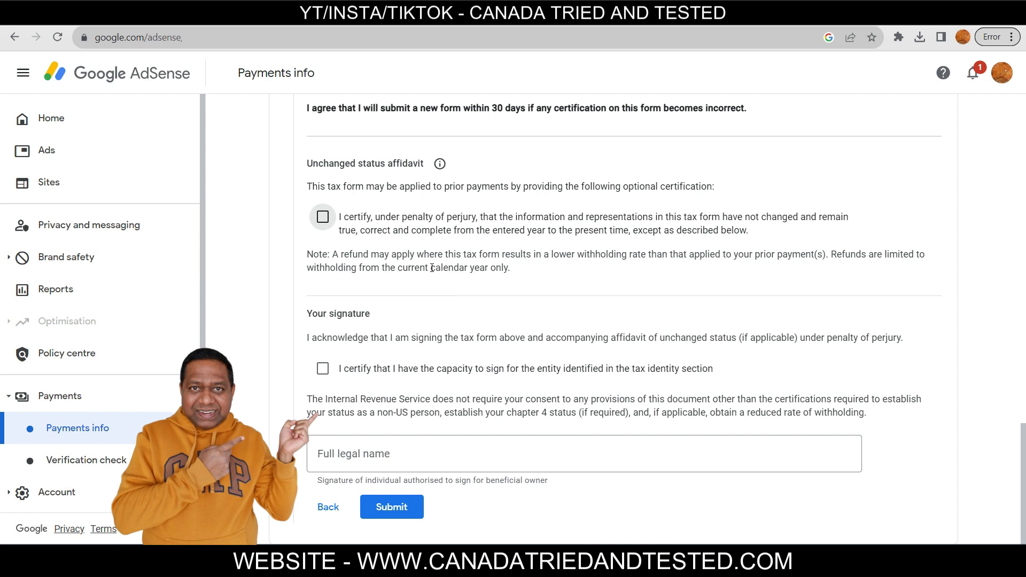
{"action": "left_click", "coordinate": [323, 369]}
{"action": "left_click", "coordinate": [573, 451]}
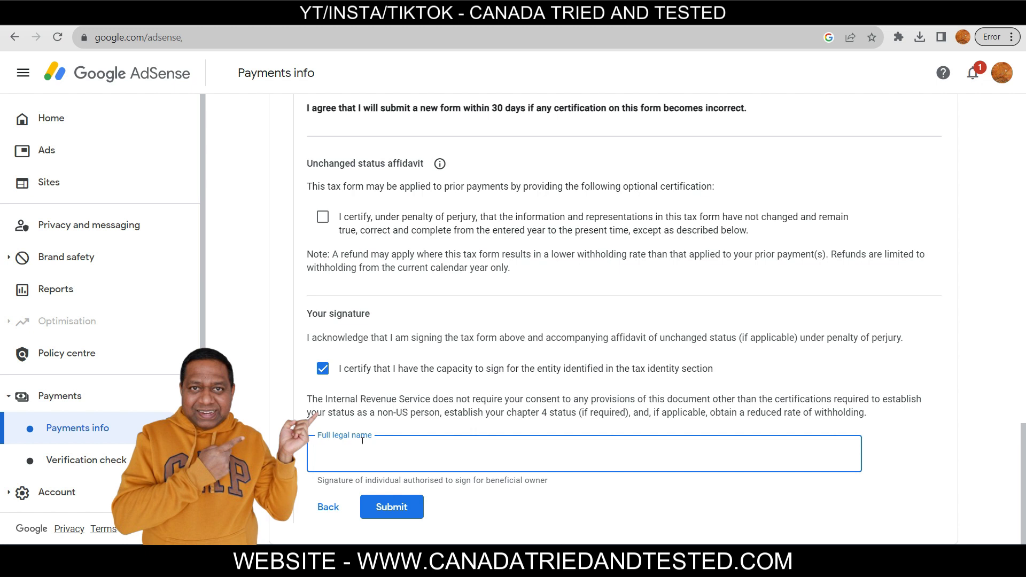
{"action": "left_click", "coordinate": [440, 164]}
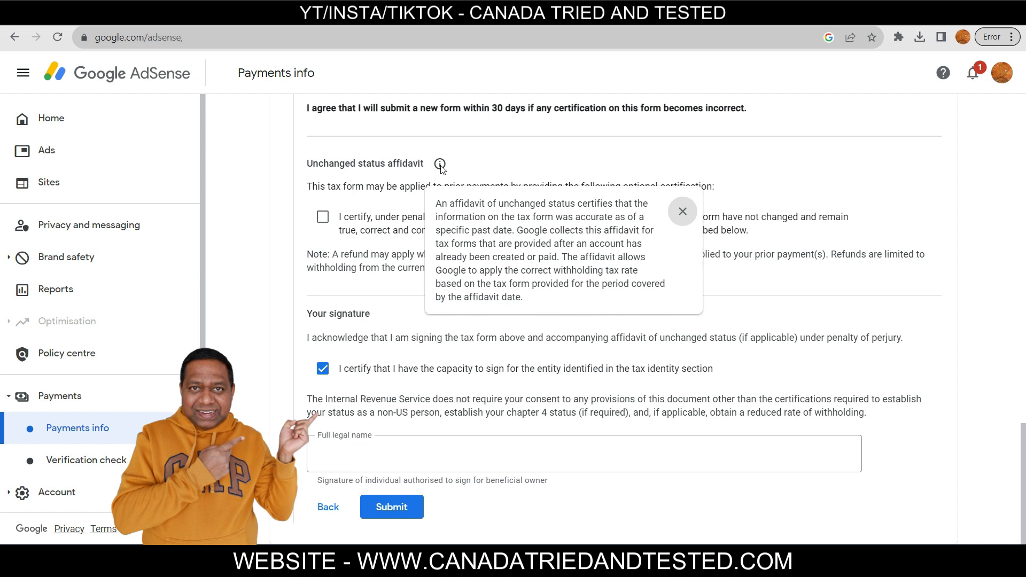
{"action": "left_click", "coordinate": [440, 165]}
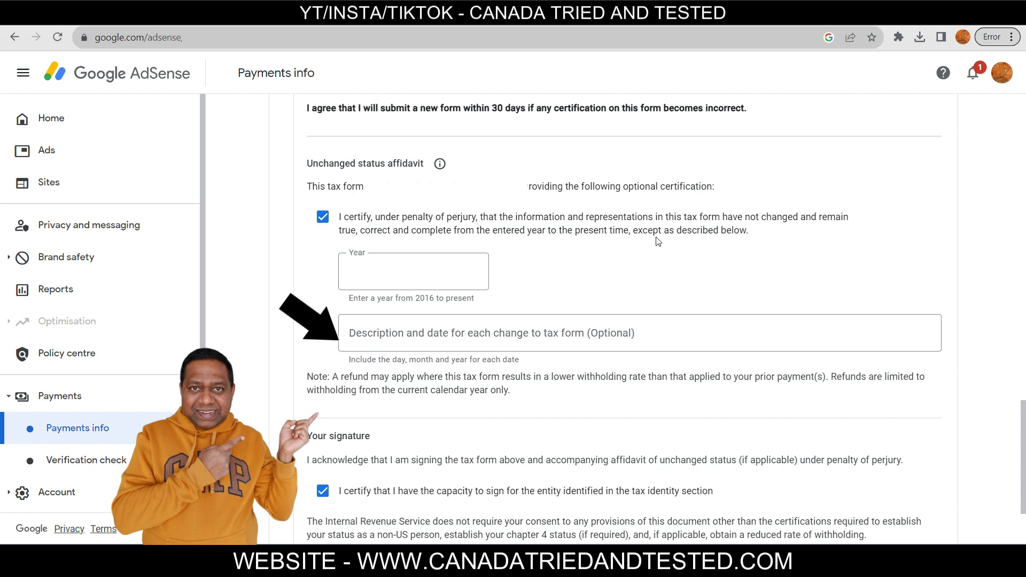
{"action": "left_click_drag", "start_coordinate": [306, 188], "coordinate": [768, 197]}
{"action": "left_click", "coordinate": [791, 231]}
{"action": "left_click", "coordinate": [414, 518]}
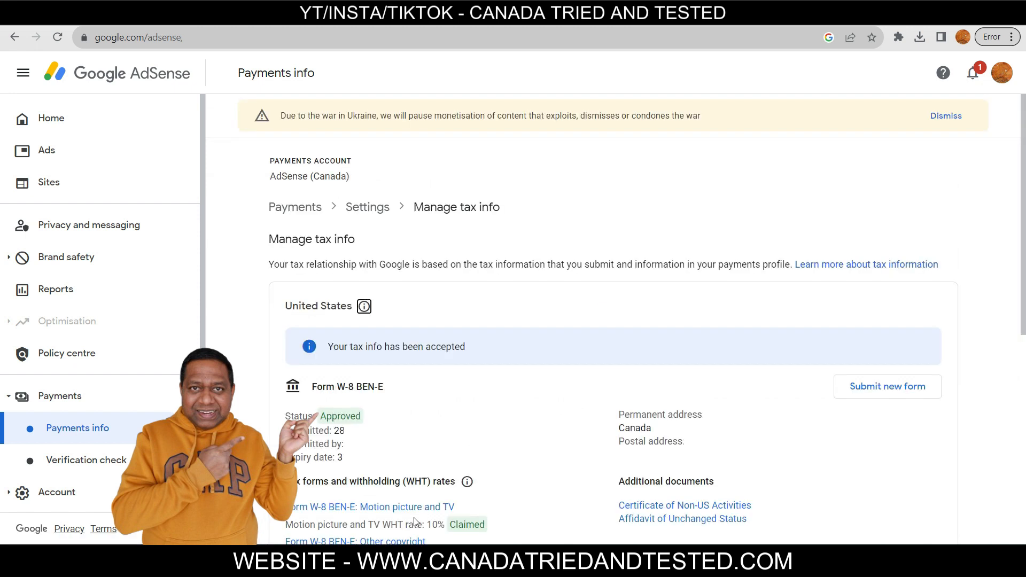
Highlight the W-8BEN-E form's Approved status on the Manage tax info page
{"action": "left_click_drag", "start_coordinate": [321, 416], "coordinate": [396, 415]}
{"action": "left_click", "coordinate": [454, 409]}
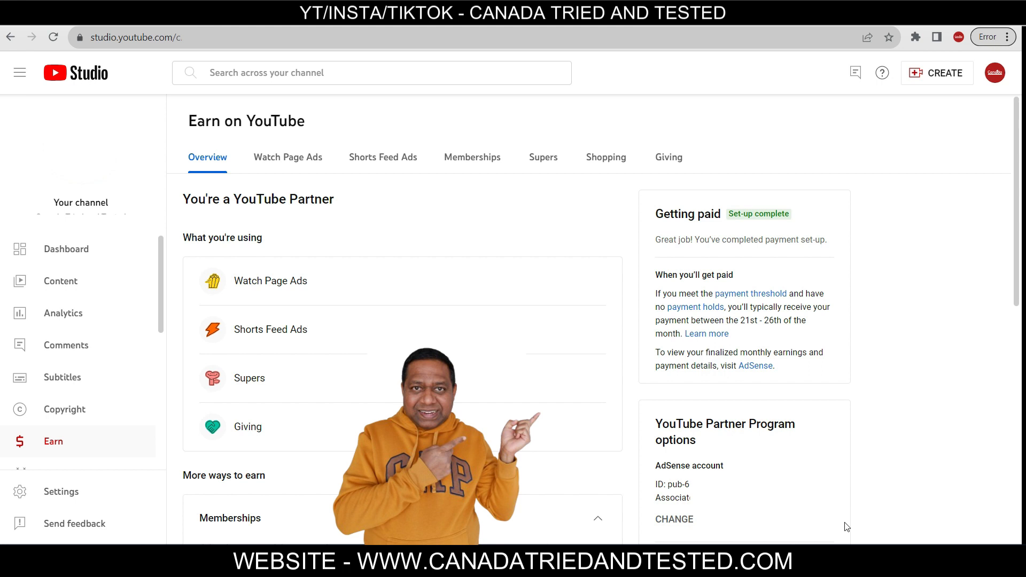
Start changing the channel's linked AdSense account and pass the Verify it's you check
{"action": "left_click", "coordinate": [672, 521]}
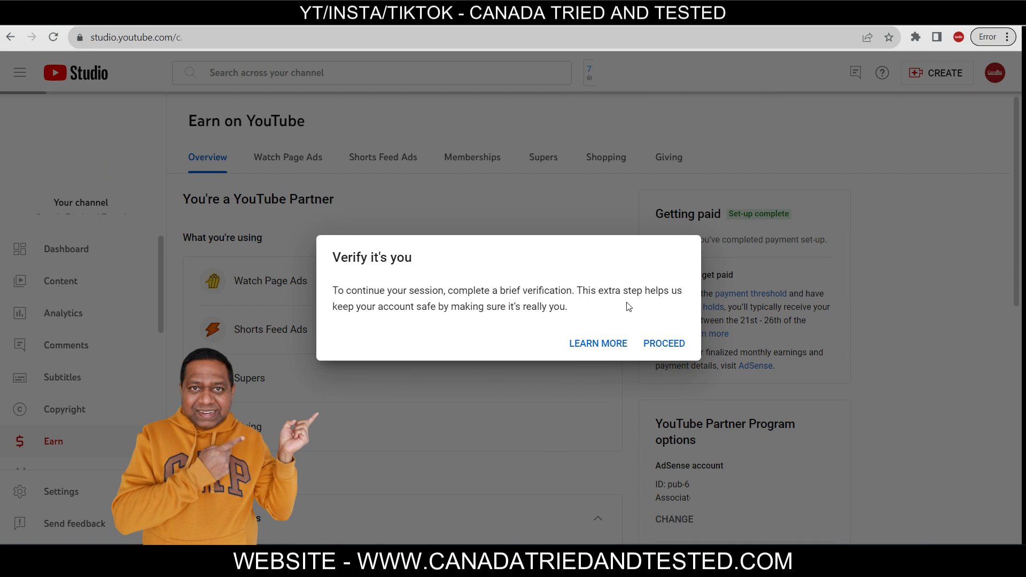
{"action": "left_click", "coordinate": [665, 345]}
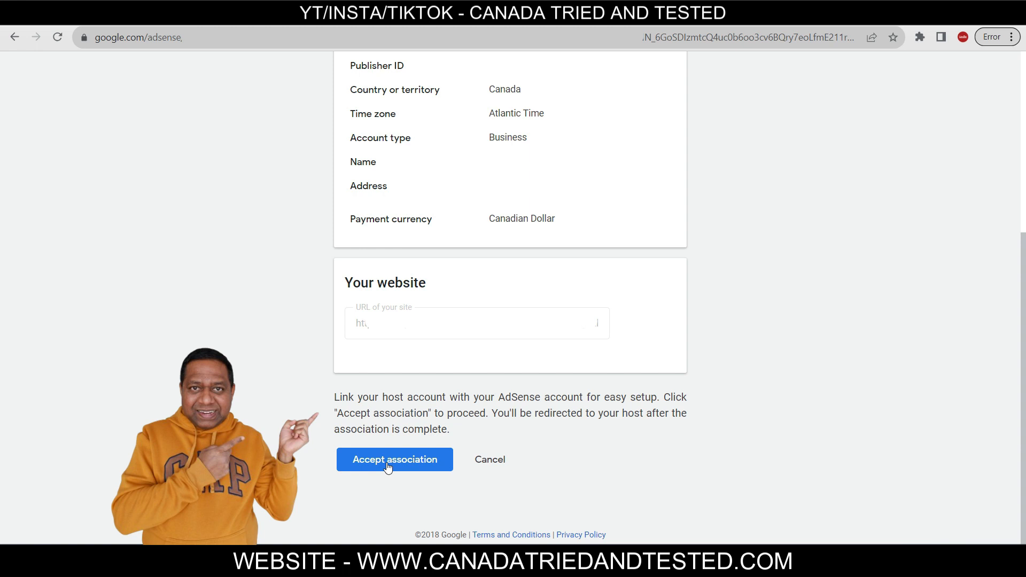
Accept the YouTube host association, submit the customer information, and redirect back to YouTube Studio
{"action": "left_click", "coordinate": [388, 467]}
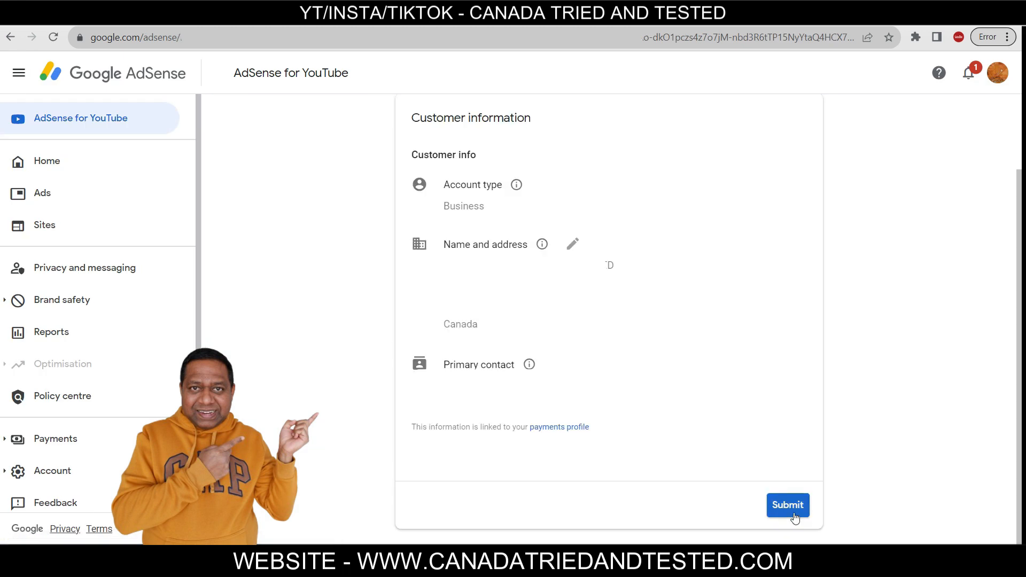
{"action": "left_click", "coordinate": [788, 505]}
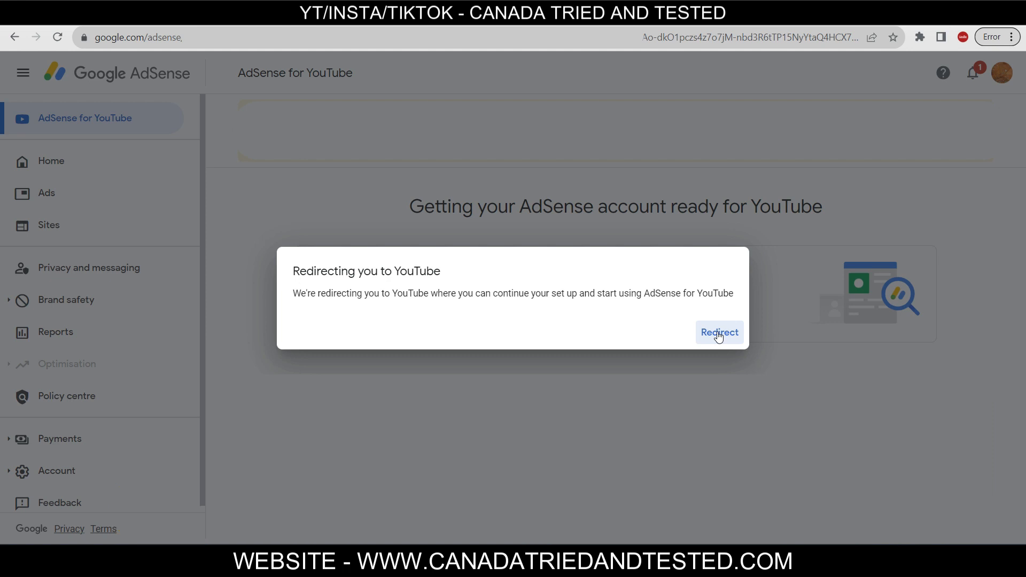
{"action": "left_click", "coordinate": [719, 332]}
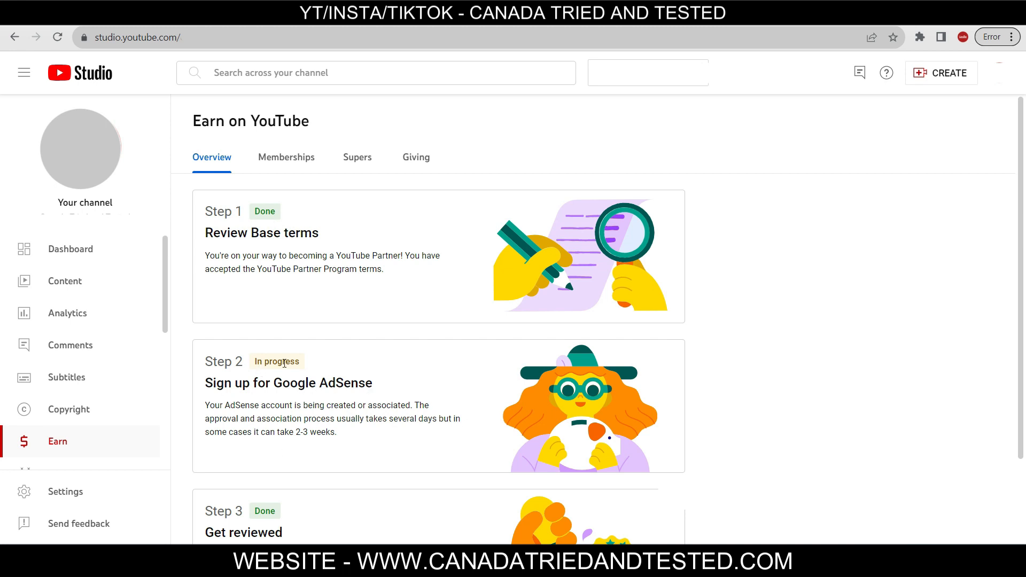
{"action": "scroll", "coordinate": [364, 337], "scroll_direction": "down", "scroll_amount": 2}
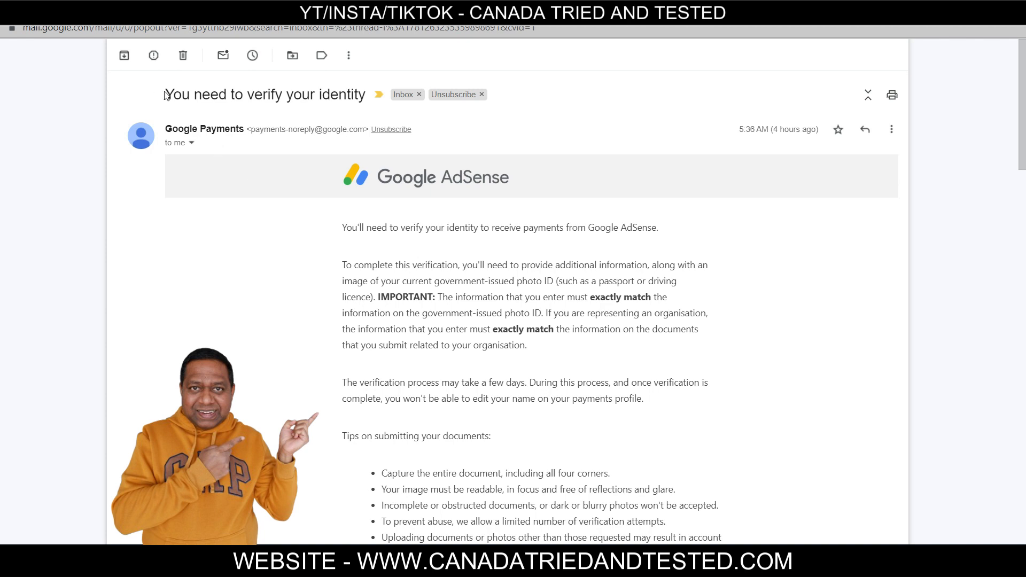
Verify identity from the AdSense identity verification email
{"action": "left_click_drag", "start_coordinate": [165, 95], "coordinate": [367, 97]}
{"action": "scroll", "coordinate": [534, 240], "scroll_direction": "down", "scroll_amount": 5}
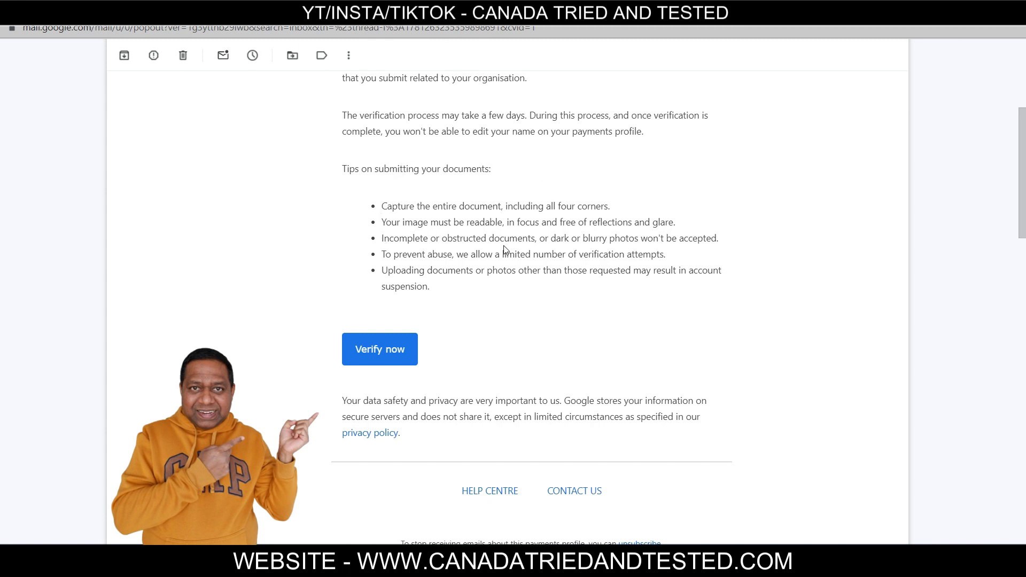
{"action": "left_click", "coordinate": [379, 349]}
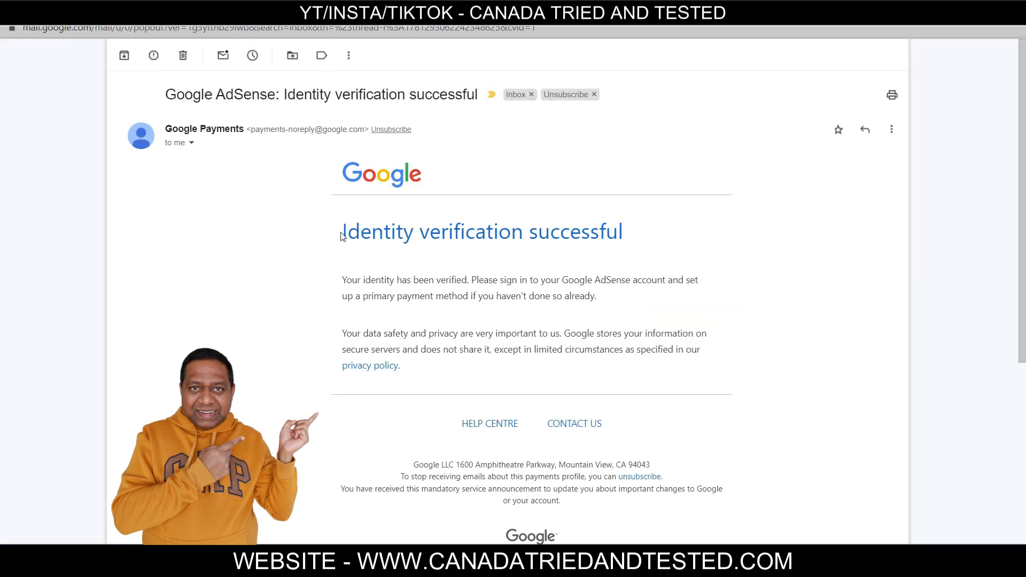
Review the identity success email and the mailed PIN instructions, including the three-week delivery note
{"action": "left_click_drag", "start_coordinate": [338, 231], "coordinate": [673, 237]}
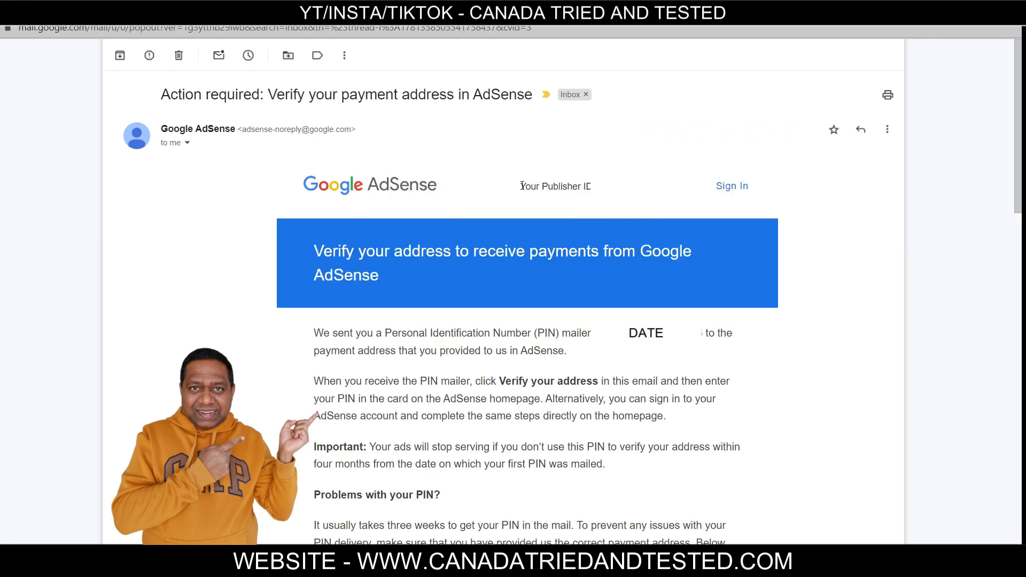
{"action": "left_click_drag", "start_coordinate": [520, 186], "coordinate": [591, 186]}
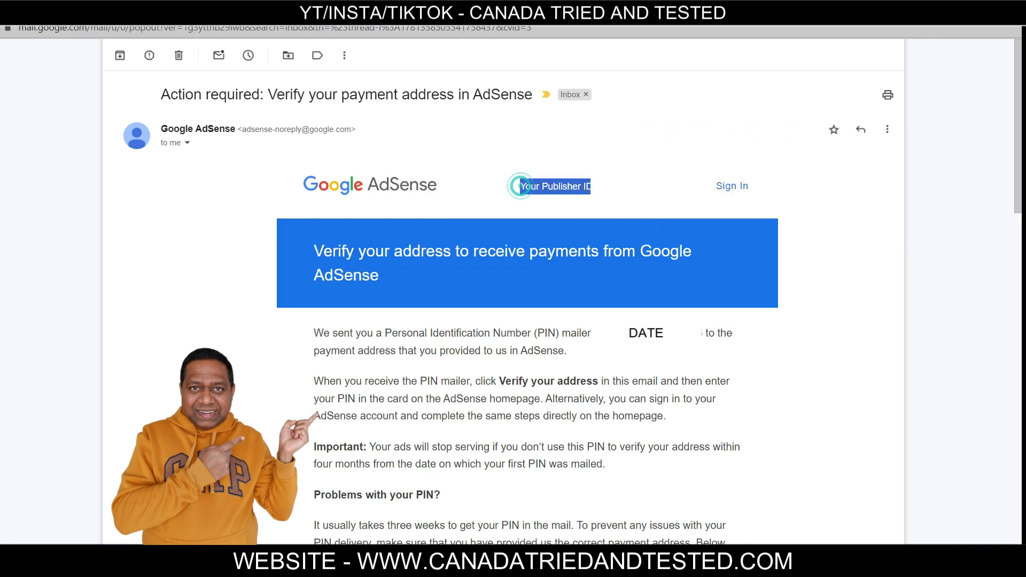
{"action": "left_click", "coordinate": [696, 358]}
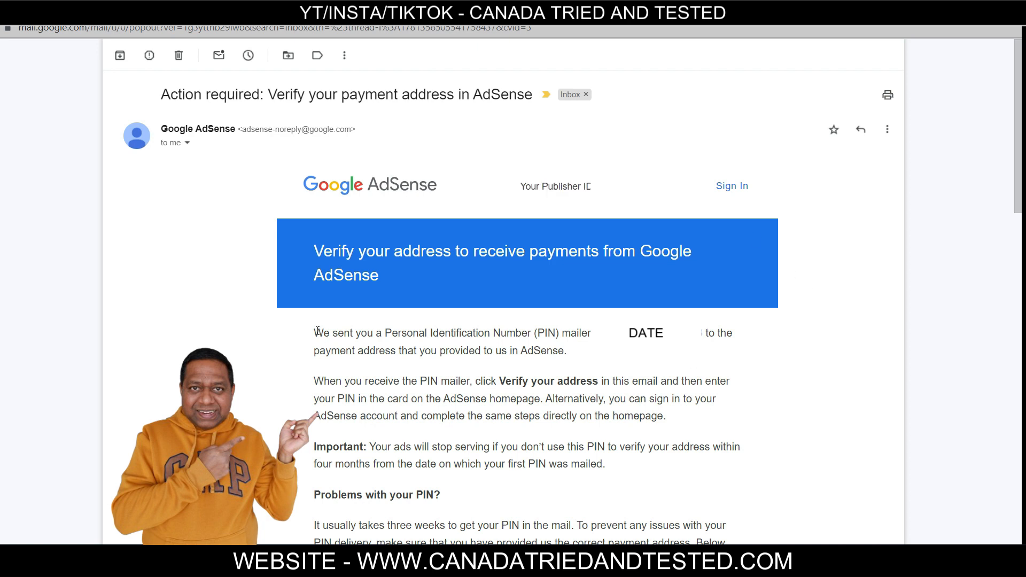
{"action": "left_click_drag", "start_coordinate": [316, 332], "coordinate": [577, 365]}
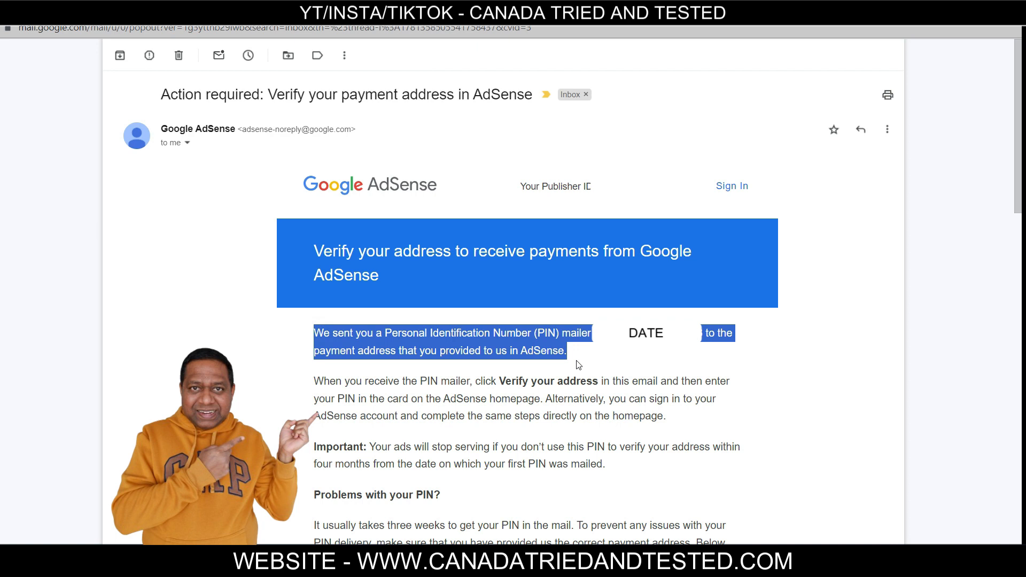
{"action": "left_click_drag", "start_coordinate": [315, 380], "coordinate": [684, 432]}
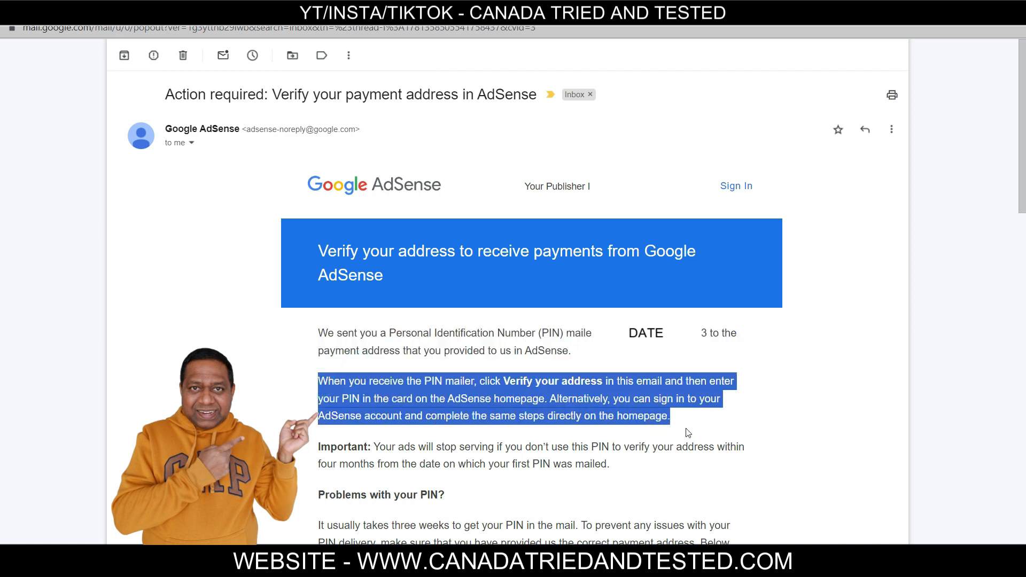
{"action": "left_click", "coordinate": [578, 459]}
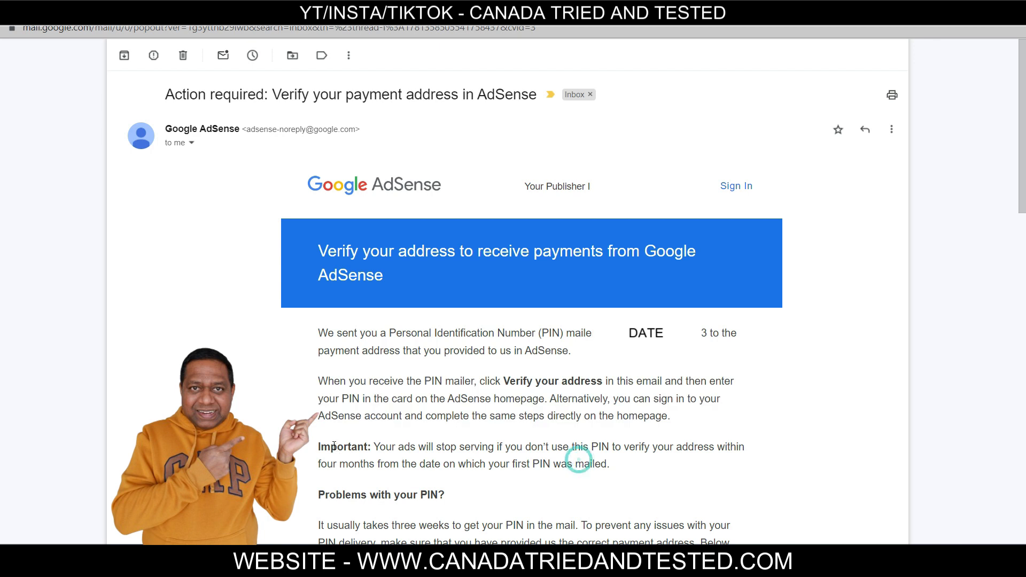
{"action": "left_click_drag", "start_coordinate": [319, 446], "coordinate": [642, 468]}
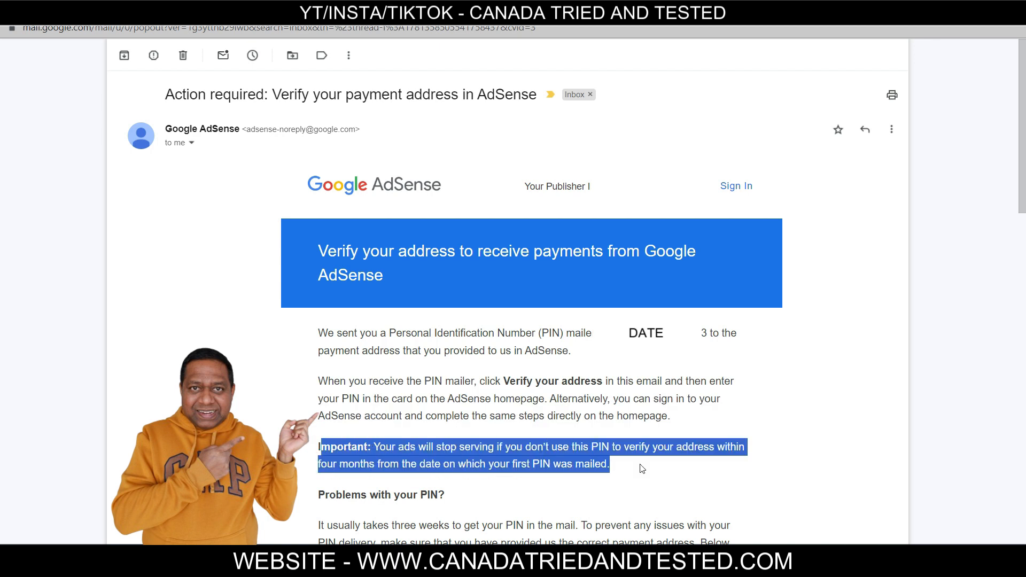
{"action": "left_click_drag", "start_coordinate": [319, 526], "coordinate": [585, 529]}
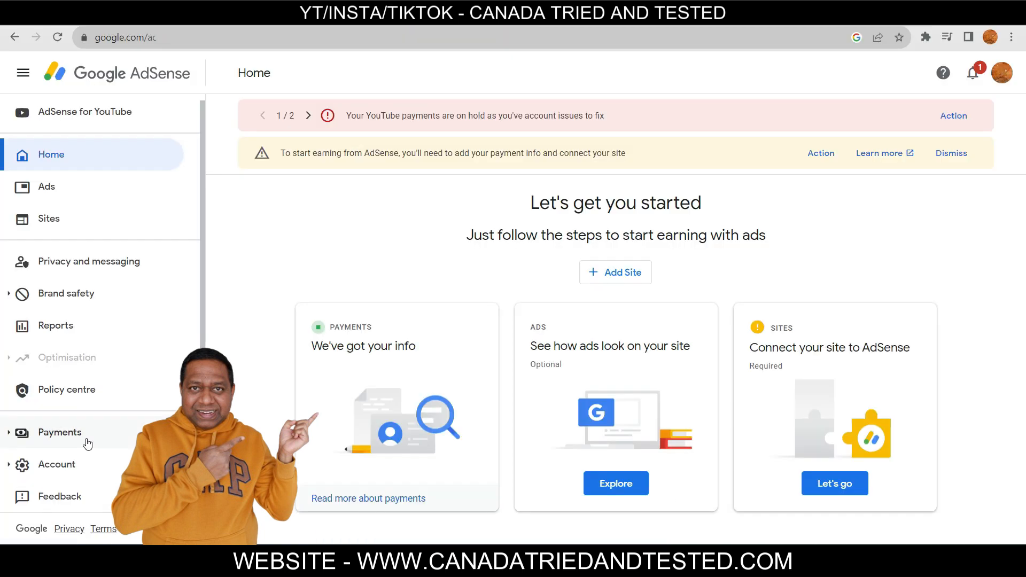
{"action": "left_click", "coordinate": [90, 437]}
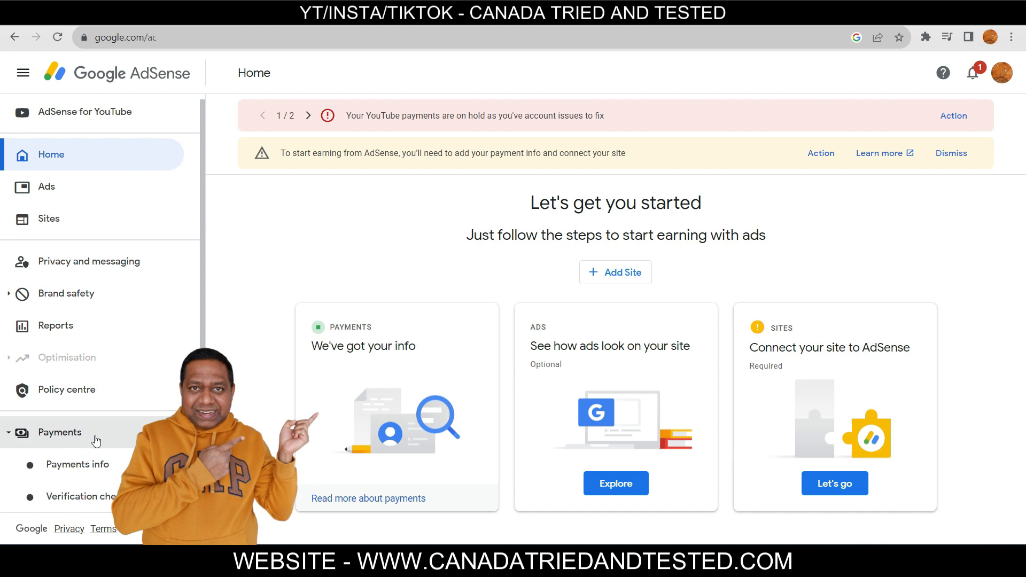
Complete address verification with the 6-digit PIN, then open Payments info from the hold banner
{"action": "left_click", "coordinate": [78, 502]}
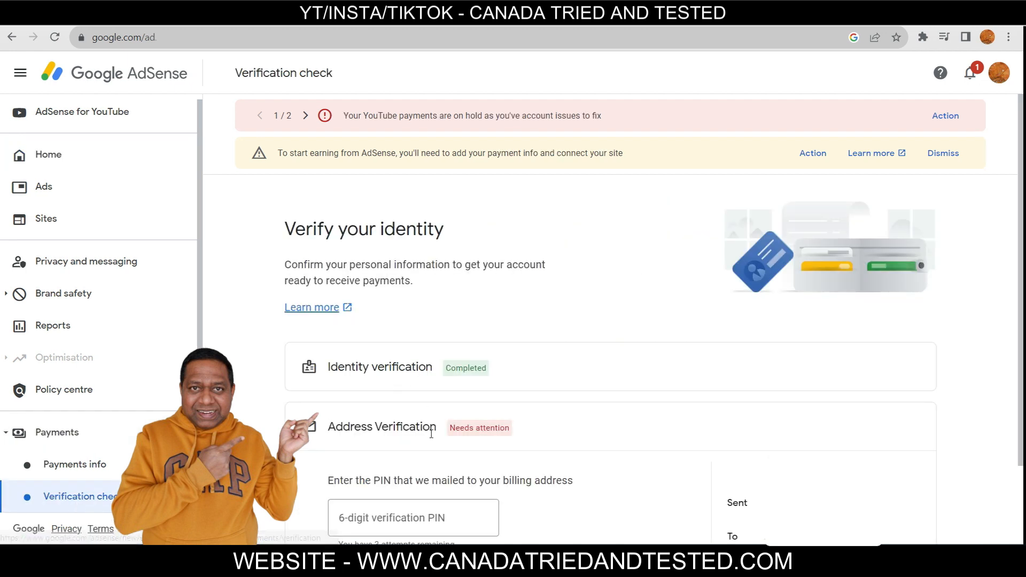
{"action": "left_click_drag", "start_coordinate": [330, 432], "coordinate": [347, 439]}
{"action": "left_click", "coordinate": [409, 514]}
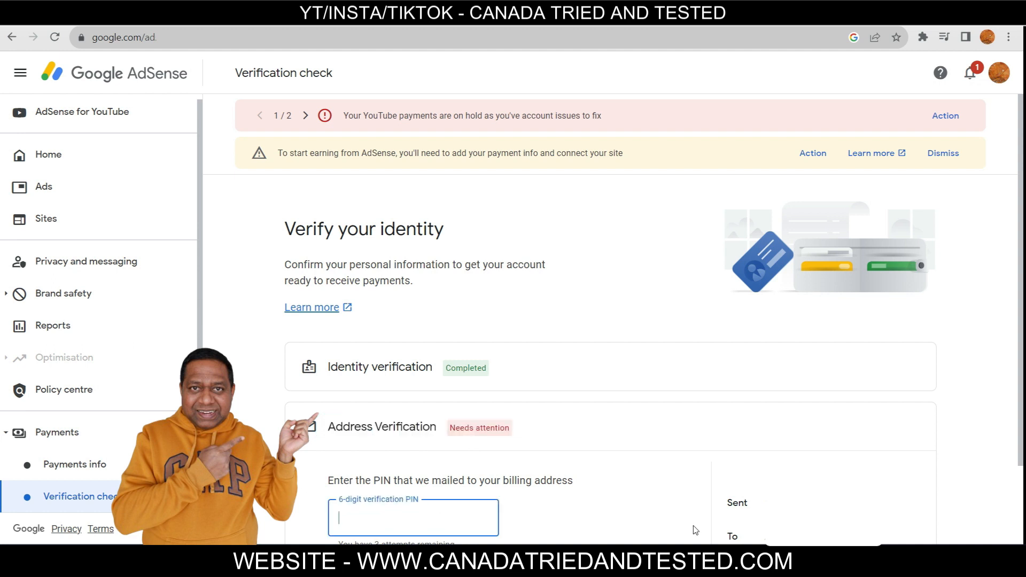
{"action": "type", "text": "000000"}
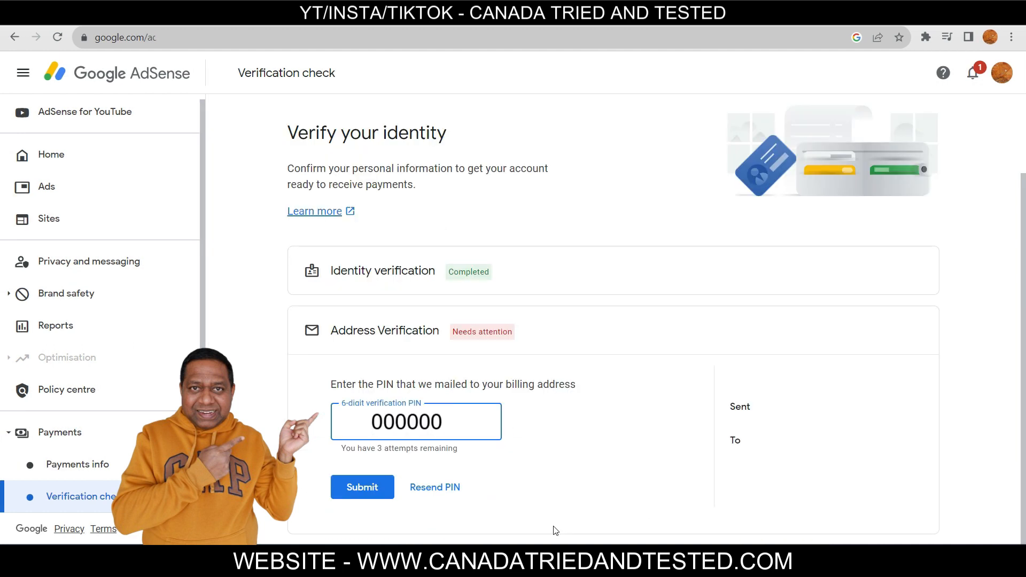
{"action": "left_click", "coordinate": [370, 487]}
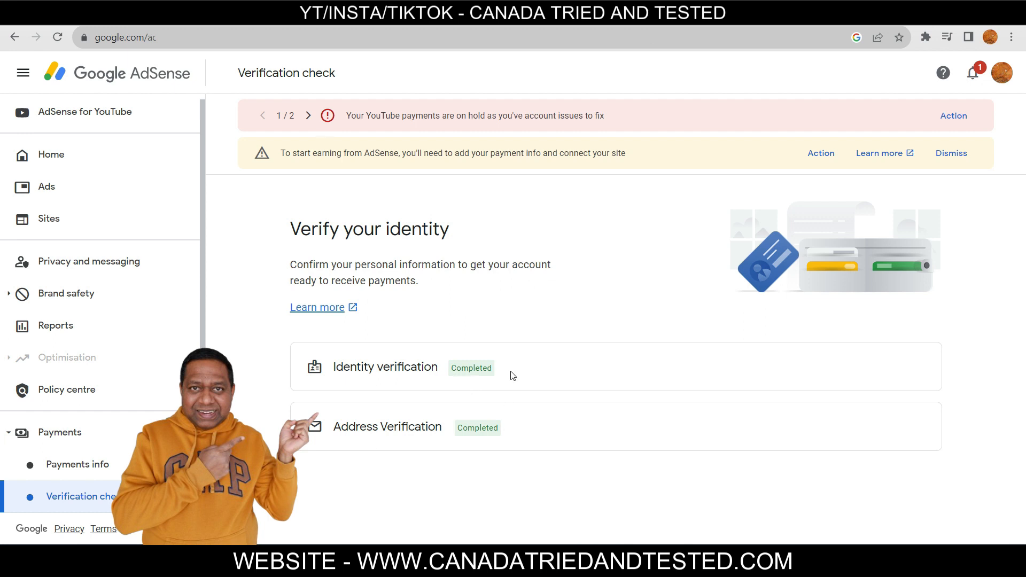
{"action": "left_click", "coordinate": [954, 116]}
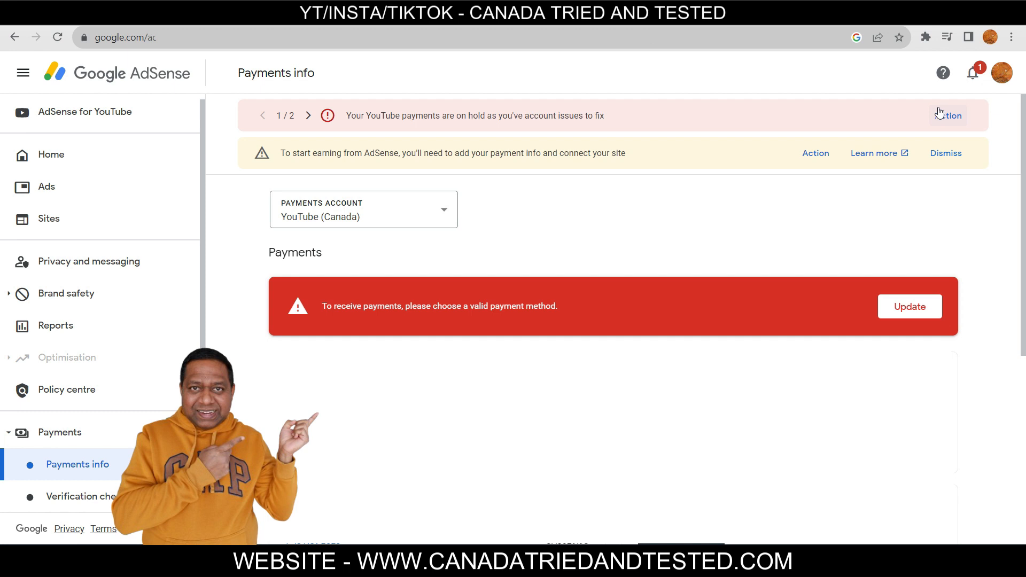
Add a Canadian bank account as the payment method and verify it with the CA$0.16 deposit
{"action": "left_click", "coordinate": [919, 309]}
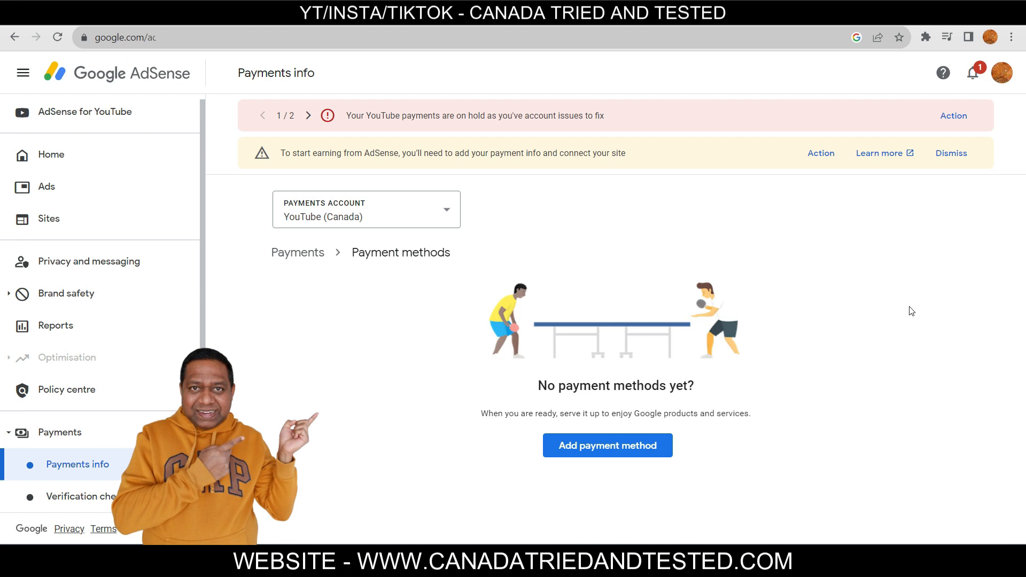
{"action": "left_click", "coordinate": [592, 447]}
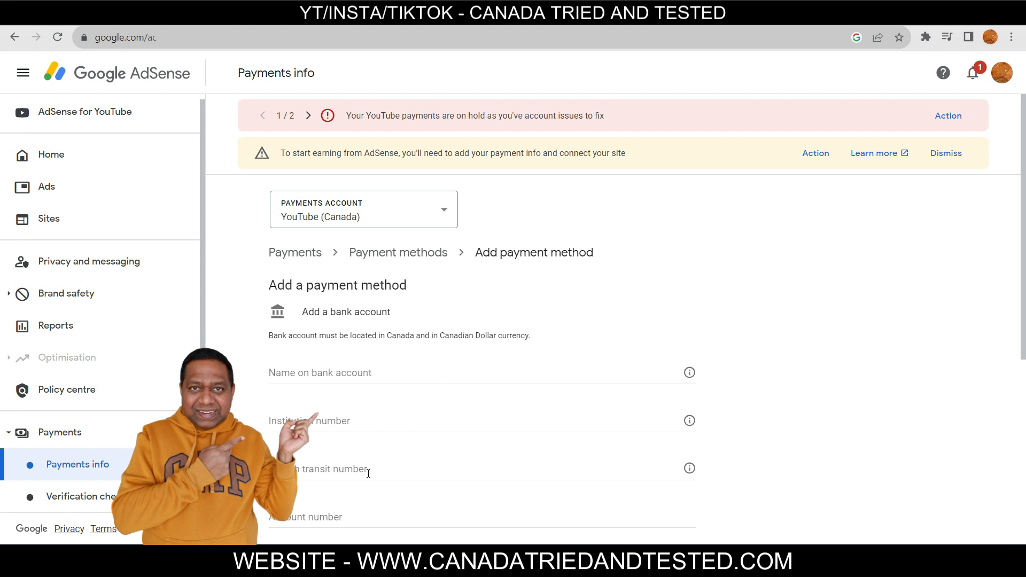
{"action": "scroll", "coordinate": [403, 508], "scroll_direction": "down", "scroll_amount": 6}
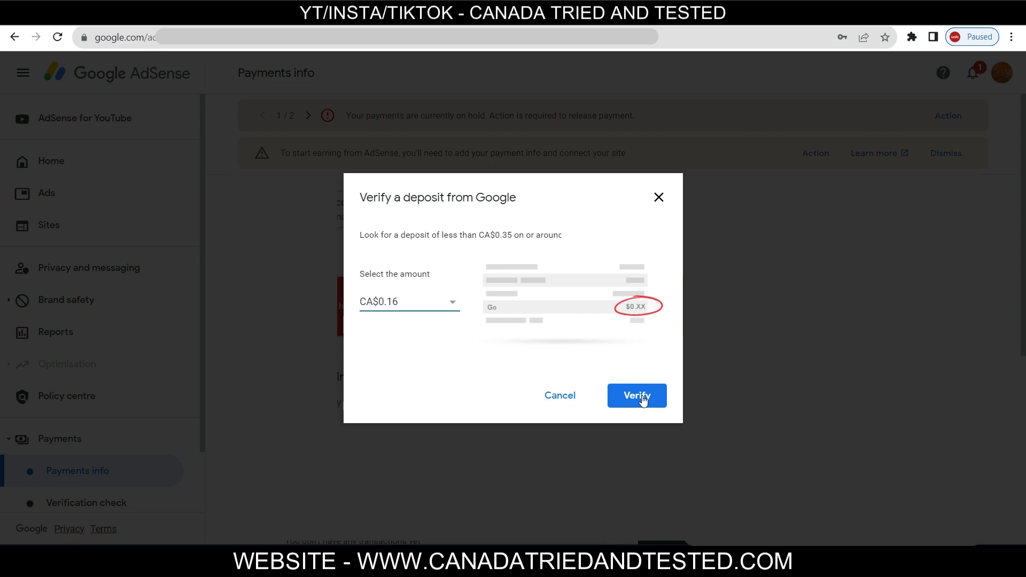
{"action": "left_click", "coordinate": [638, 396]}
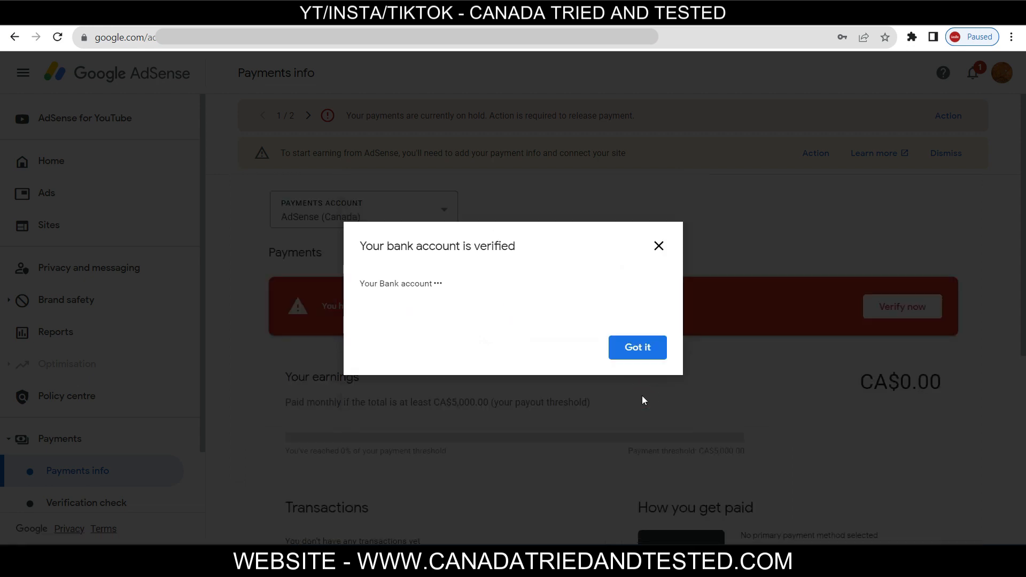